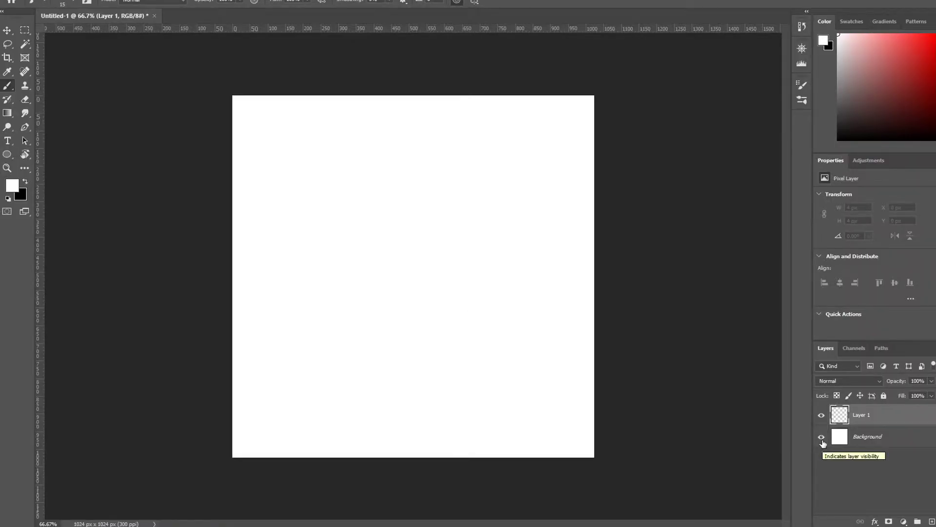
Step: Fill the Background layer with black using the Paint Bucket
left_click(872, 438)
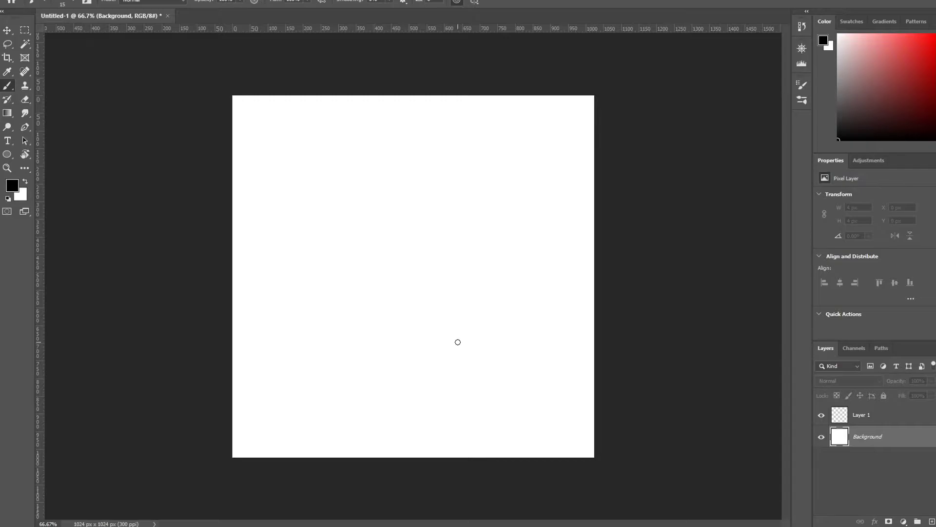
right_click(4, 118)
left_click(54, 120)
left_click(435, 312)
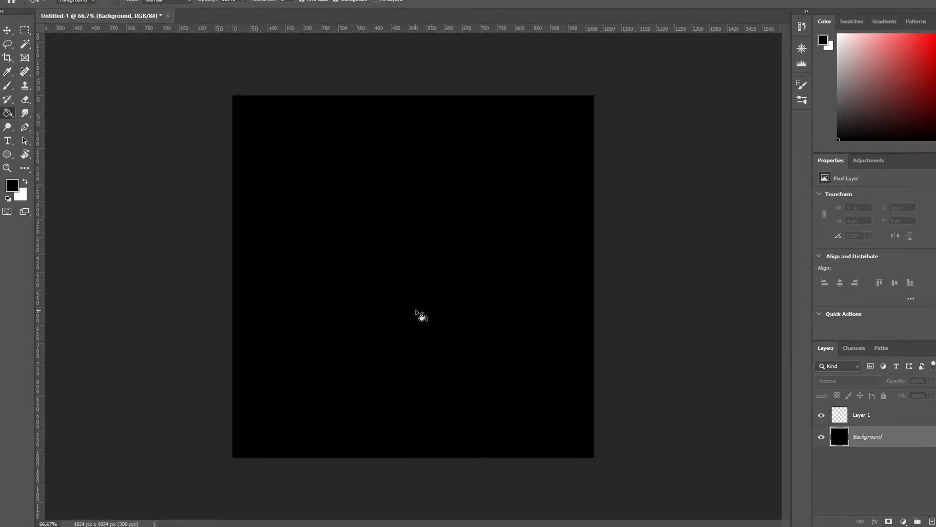
Step: Stamp one white Soft Round glow with an 800 px brush at the centre of Layer 1, and hide the Background layer
left_click(860, 414)
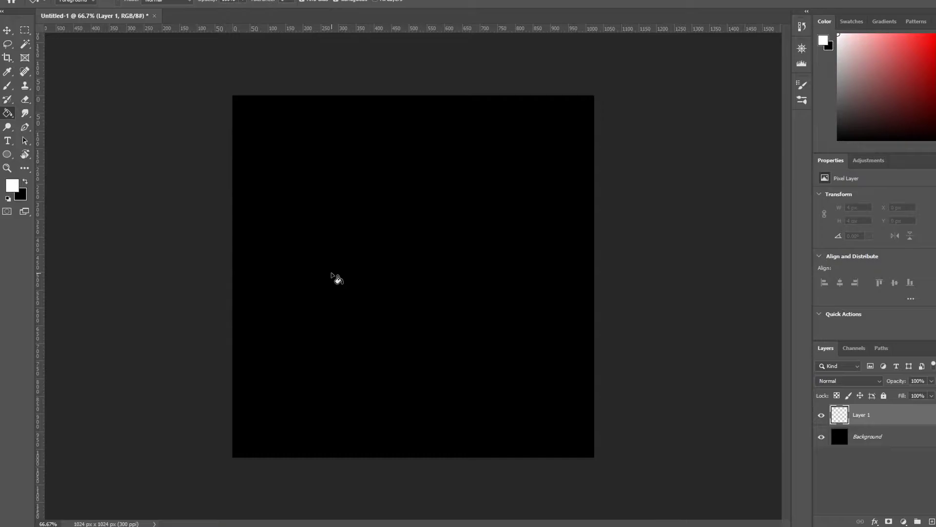
left_click(69, 1)
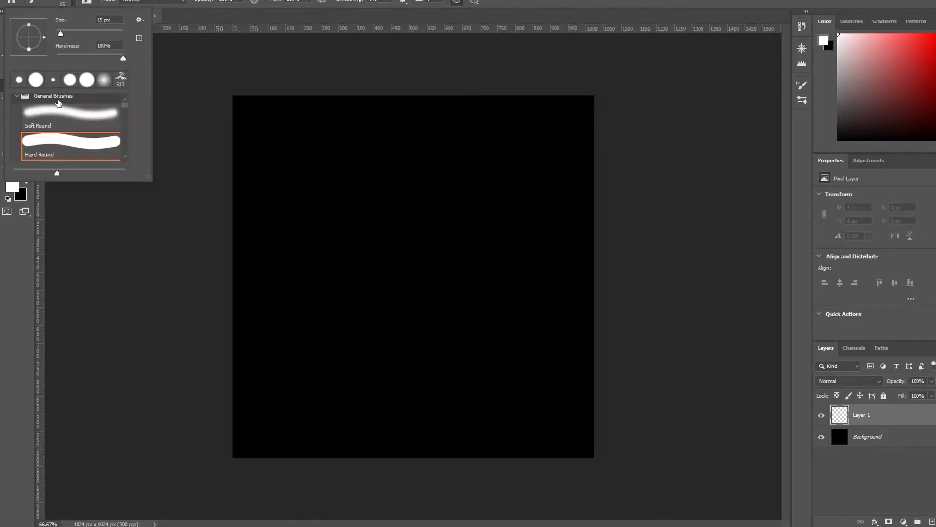
double_click(59, 109)
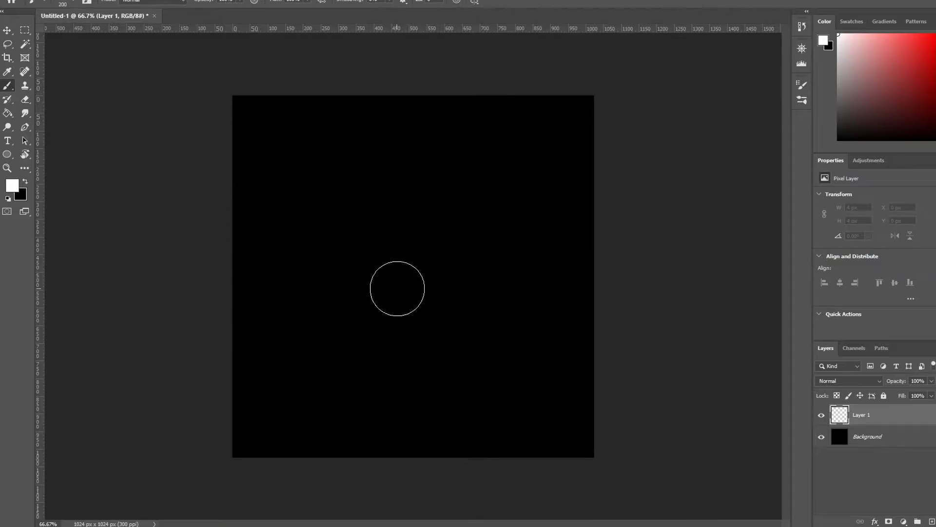
key("bracketright")
key("bracketright")
key("bracketright")
key("bracketright")
key("bracketright")
key("bracketright")
key("bracketright")
key("bracketright")
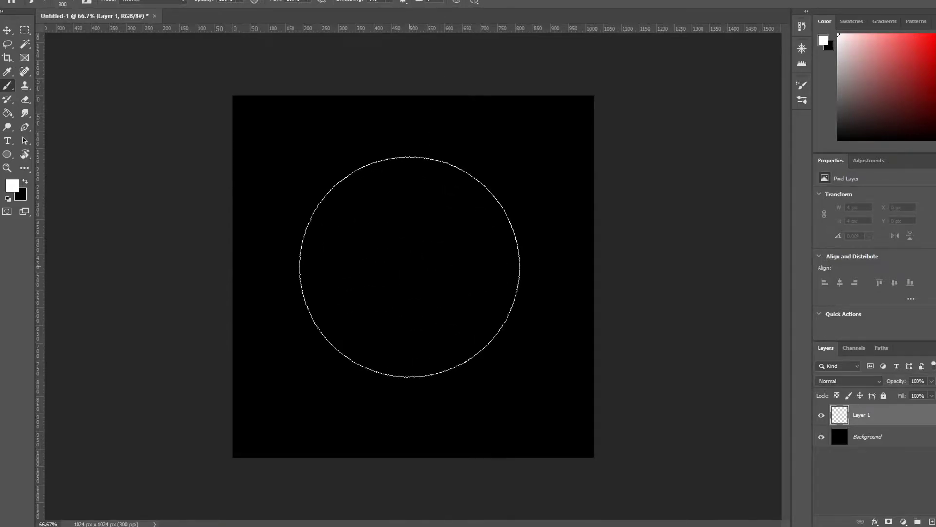
left_click(412, 269)
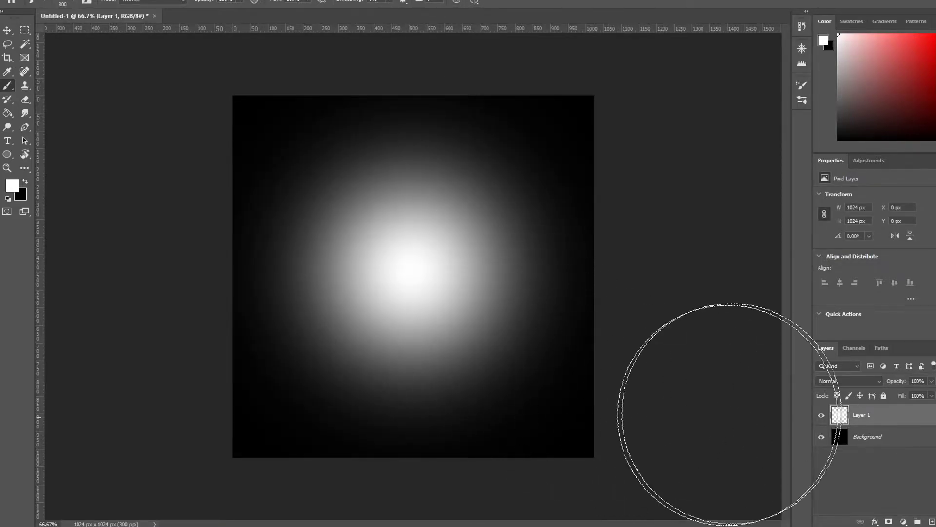
key("ctrl+a")
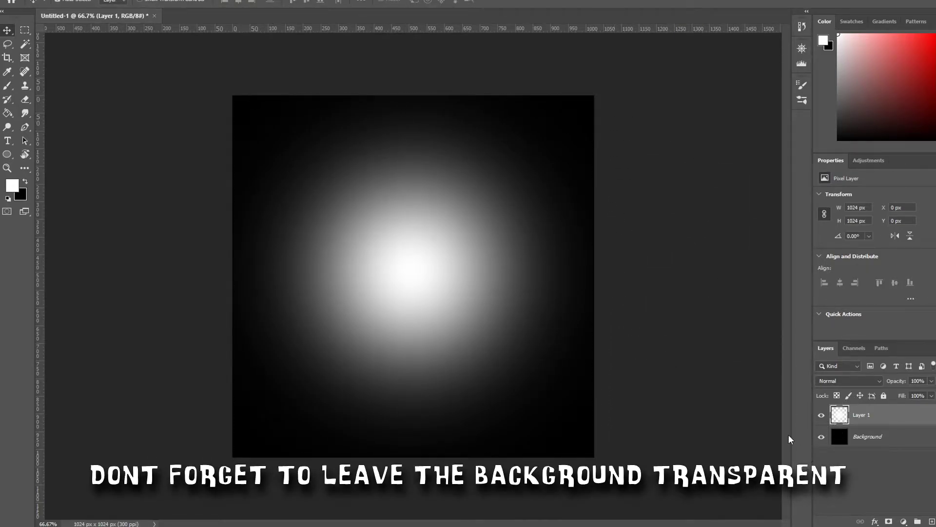
left_click(823, 437)
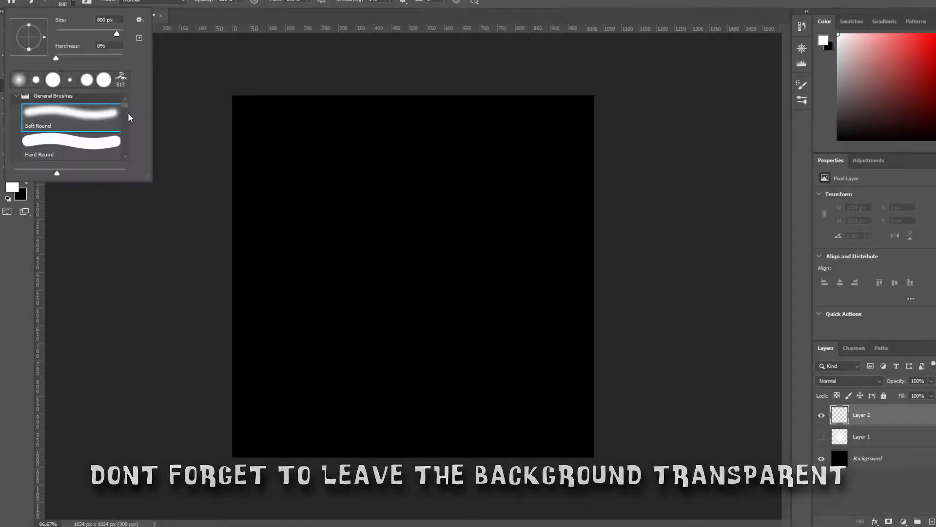
scroll(84, 106, "down", 10)
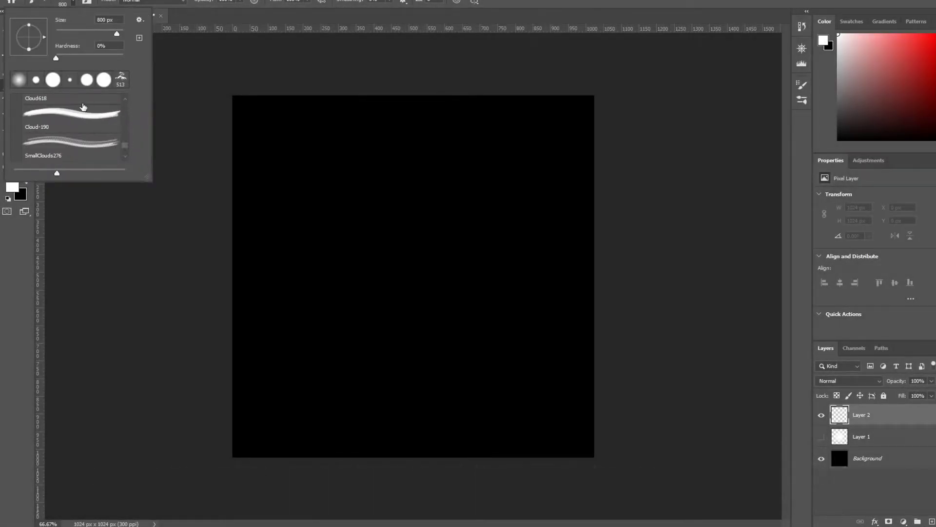
double_click(64, 120)
left_click(420, 342)
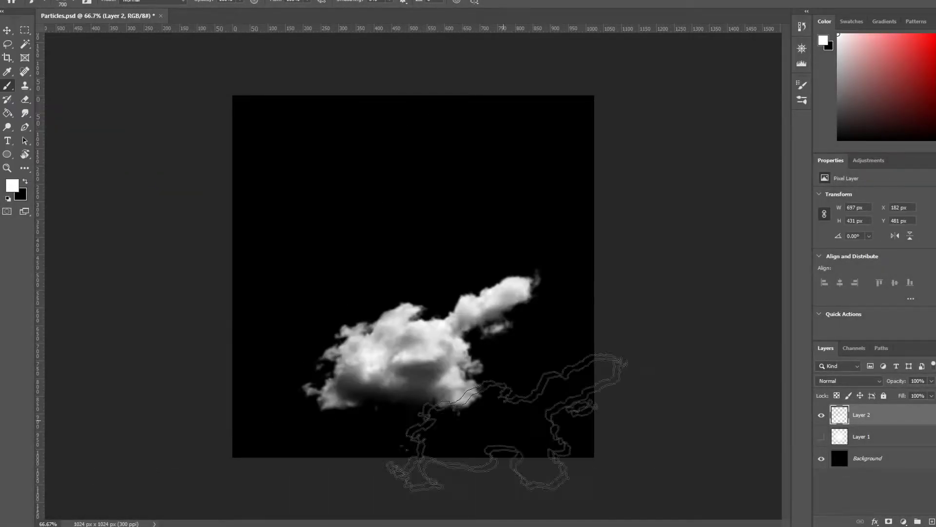
key("ctrl+z")
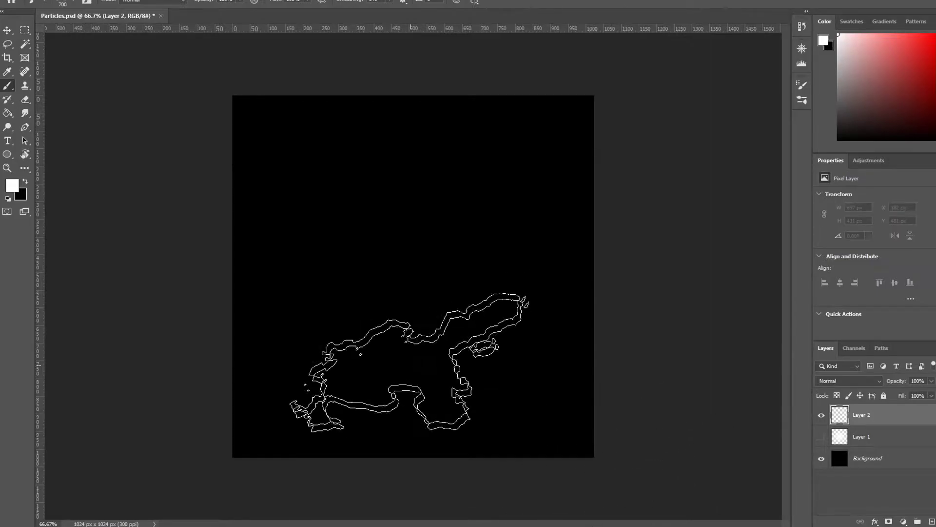
Step: Stamp a white cloud about 415 px wide with the Cloud415 brush in the lower-left part of Layer 2
left_click(69, 2)
scroll(116, 149, "down", 2)
double_click(83, 119)
left_click(399, 319)
key("ctrl+z")
left_click_drag(313, 361, 585, 364)
key("ctrl+z")
left_click(341, 356)
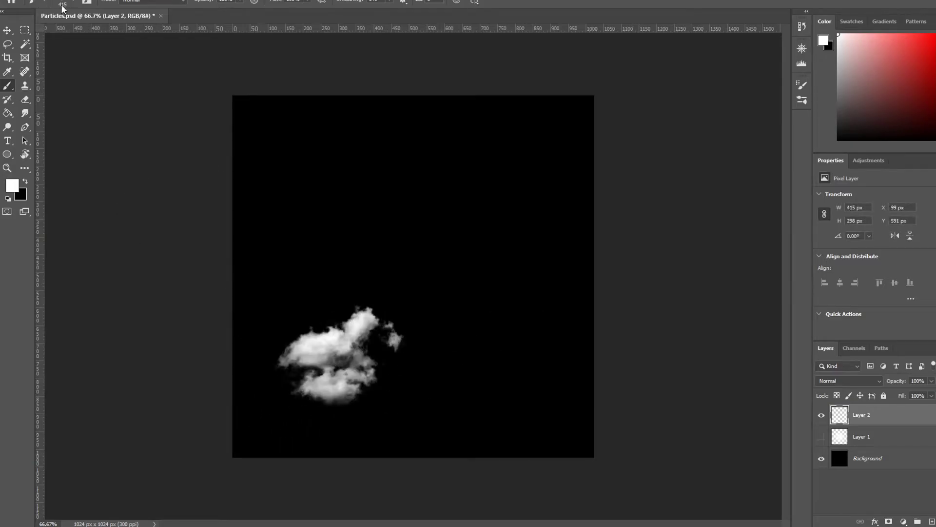
Step: Extend the cloud across the lower canvas to the right using Cloud618 stamps and another Cloud415 stamp
left_click(65, 5)
left_click(73, 145)
left_click(379, 356)
left_click(415, 354)
left_click(475, 373)
left_click(62, 4)
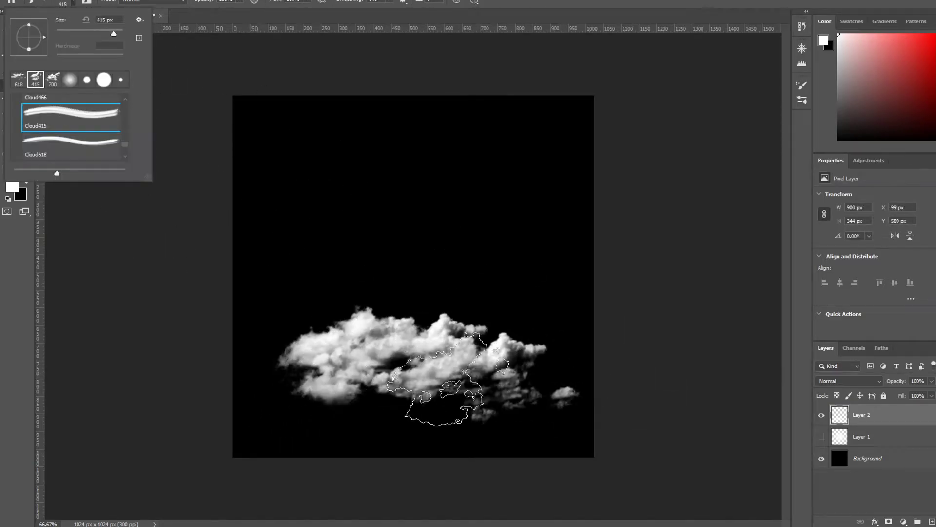
double_click(63, 116)
Step: Centre the cloud bank horizontally and vertically on the canvas, and hide the Background layer
left_click(238, 2)
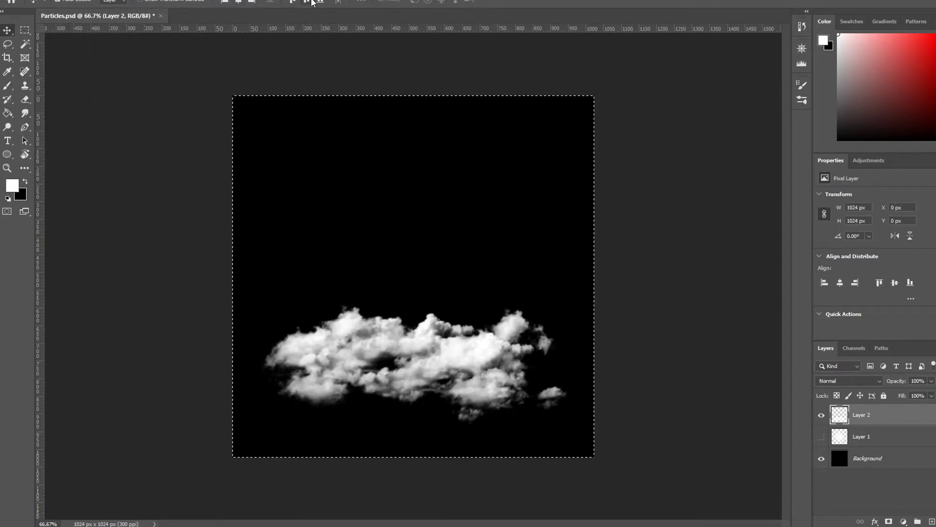
left_click(307, 2)
key("ctrl+d")
left_click(821, 459)
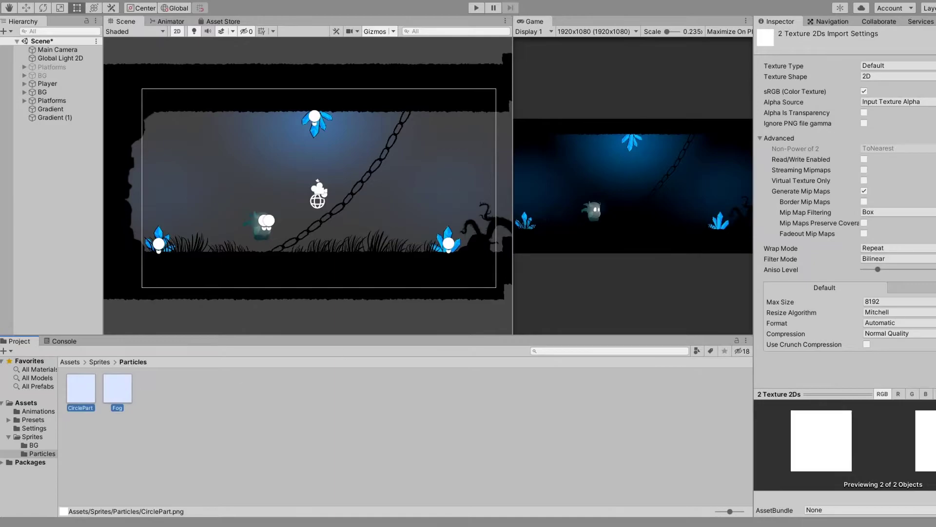
Step: Set the texture type of the CirclePart and Fog textures to Sprite (2D and UI) and apply it
left_click(883, 67)
left_click(885, 111)
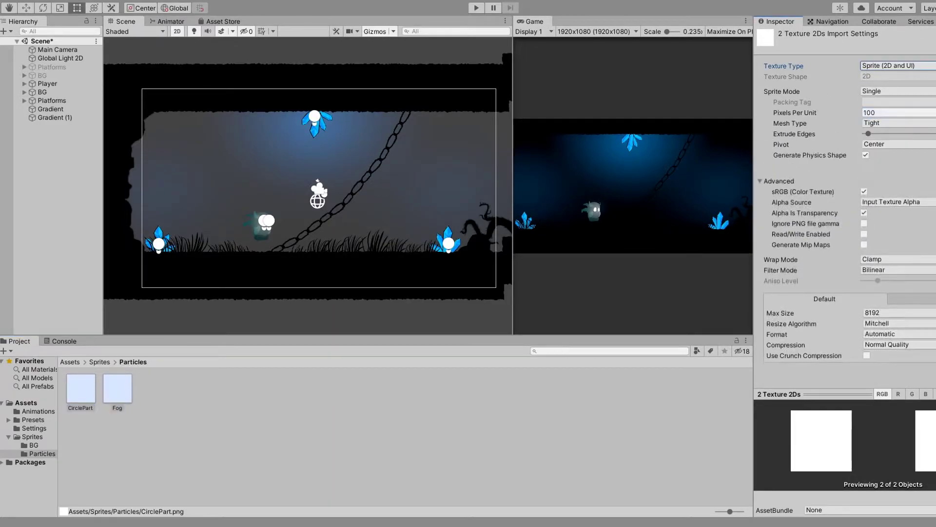
left_click(348, 430)
Step: Add a new Particle System to the scene
left_click(78, 1)
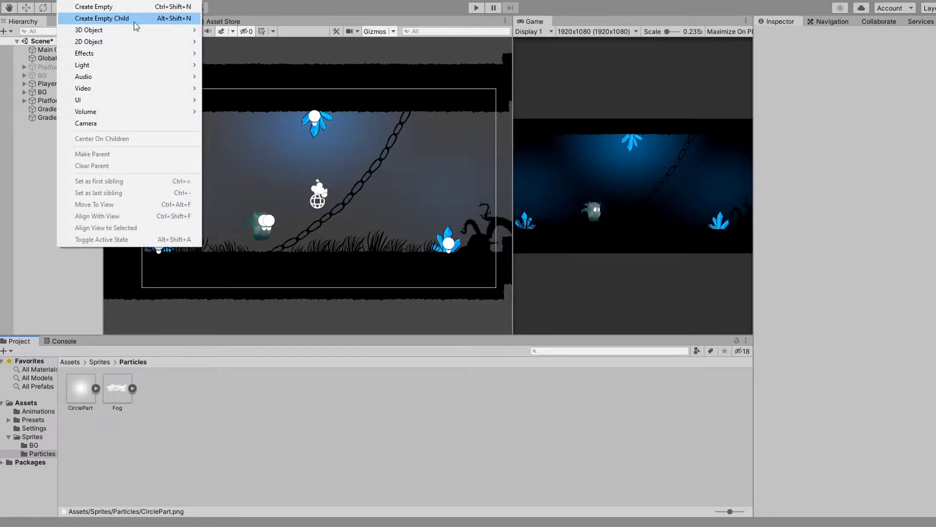
mouse_move(120, 54)
left_click(240, 55)
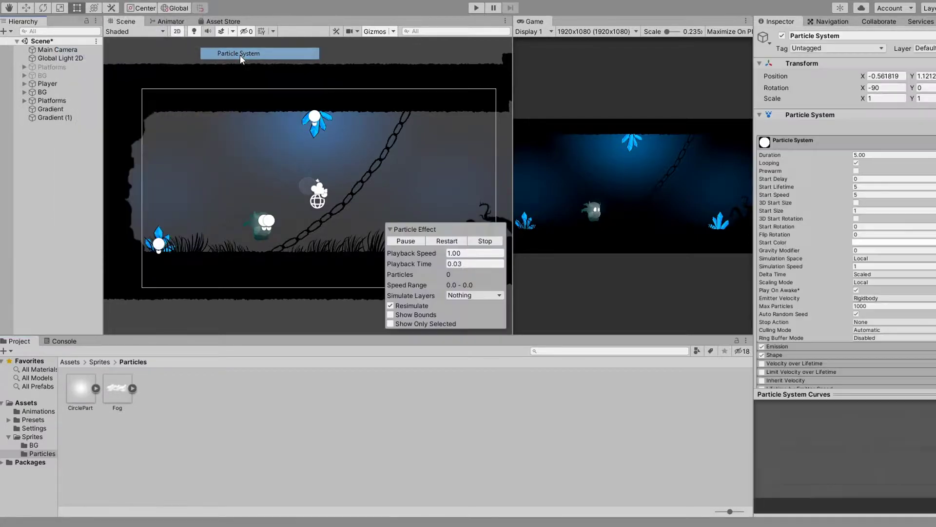
Step: Enable Texture Sheet Animation on the particle system in Sprites mode, with CirclePart as the sprite
scroll(848, 293, "down", 8)
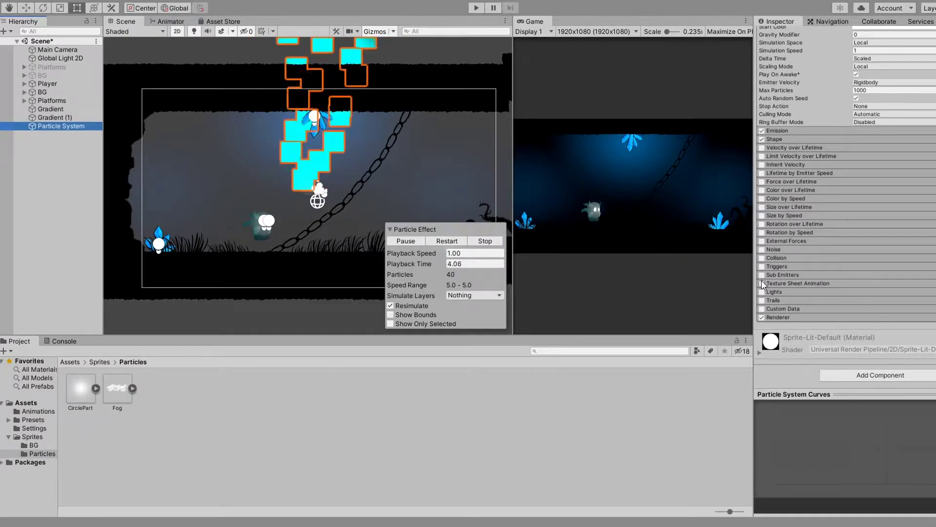
left_click(793, 283)
scroll(834, 264, "down", 3)
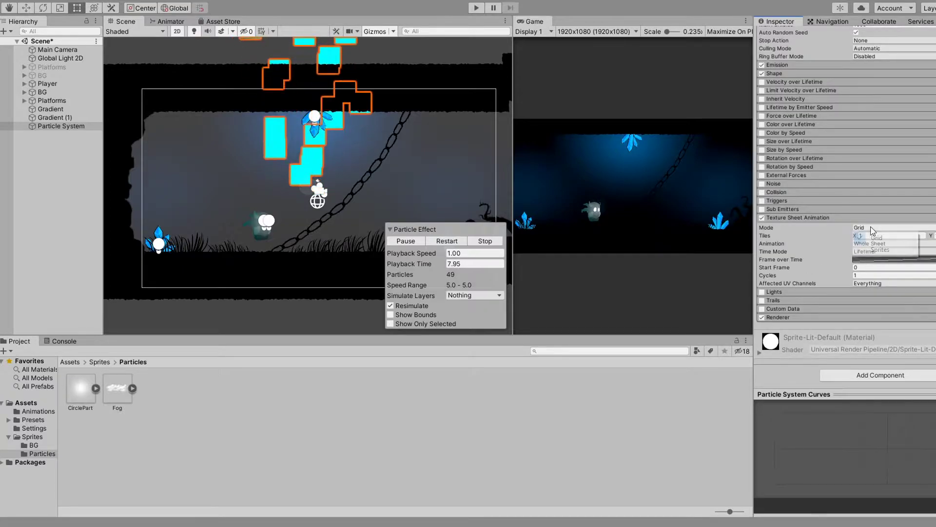
left_click(875, 250)
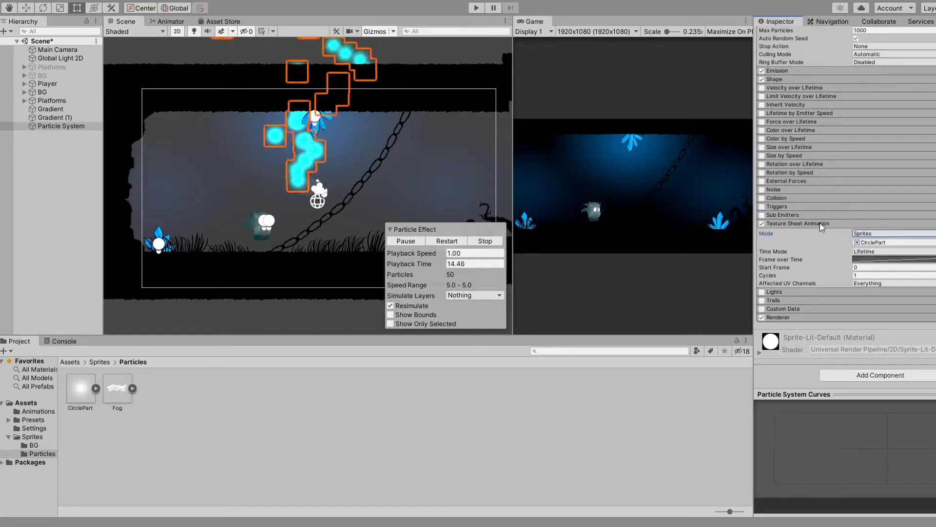
Step: Add a sorting layer named Particles and place it between BgLight and Default
left_click(796, 321)
left_click(878, 310)
left_click(841, 409)
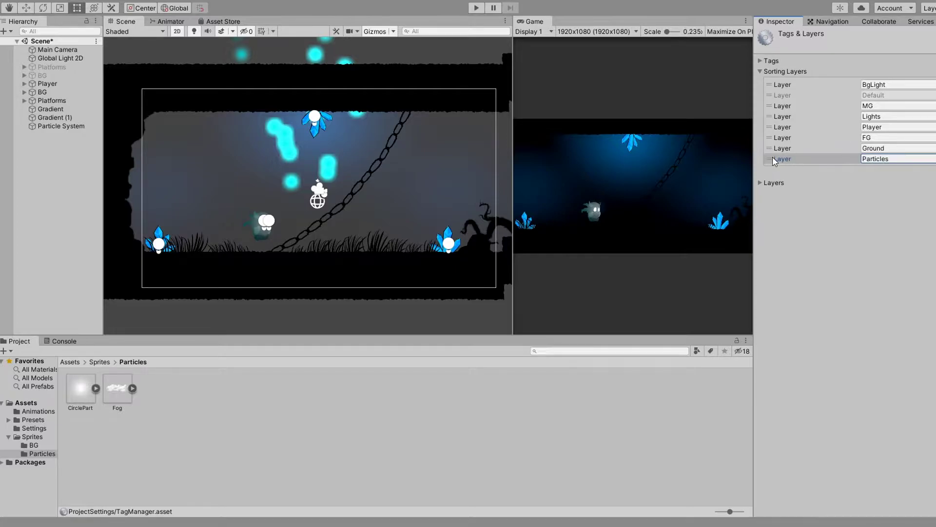
left_click_drag(773, 160, 775, 94)
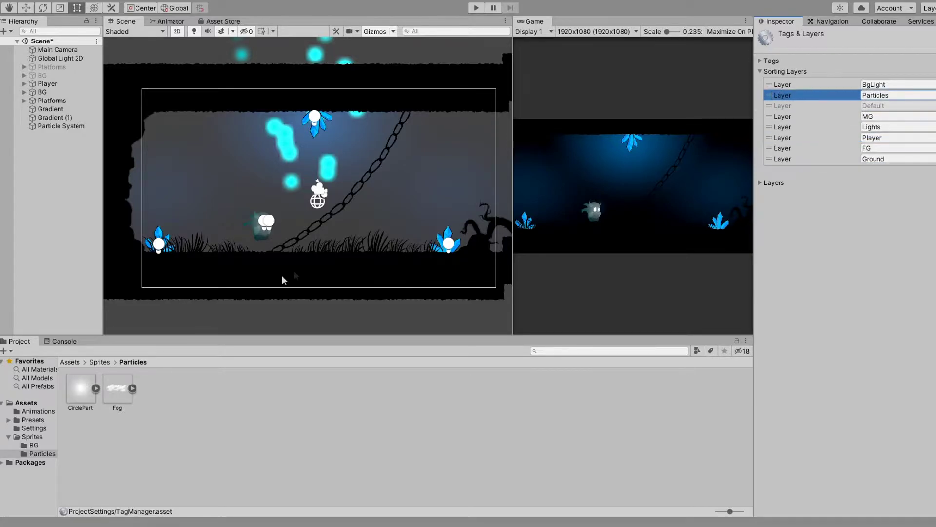
Step: Move the particle system down to about Y -1.63 and set its emission Shape to Box
left_click(50, 126)
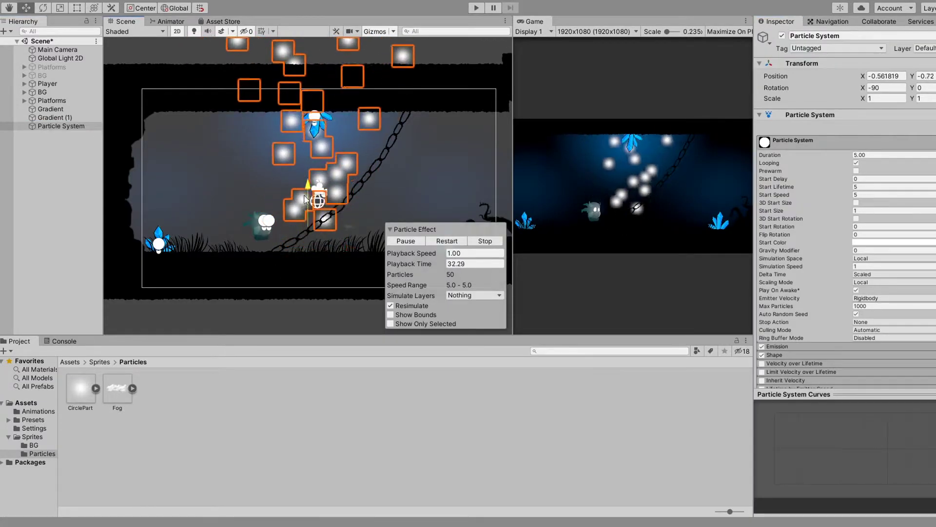
left_click_drag(305, 199, 307, 214)
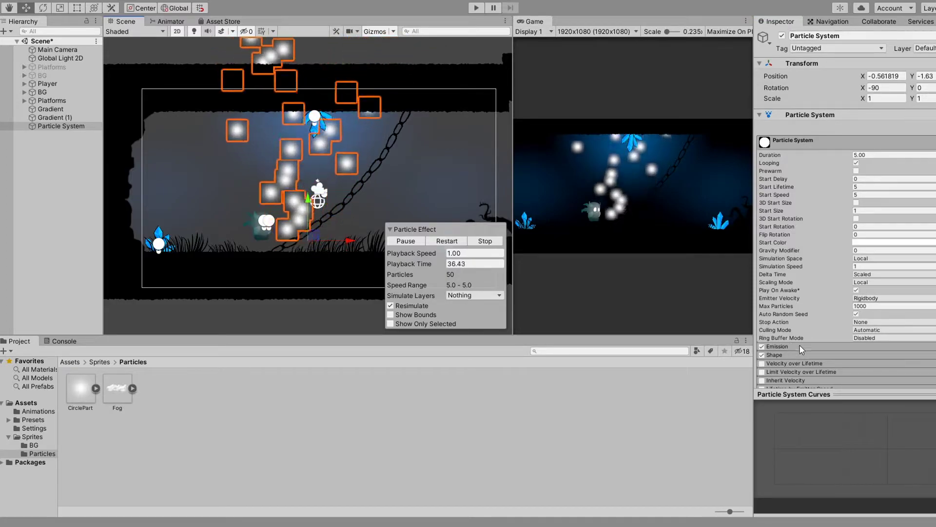
left_click(774, 354)
scroll(801, 349, "down", 5)
left_click(884, 174)
left_click(877, 180)
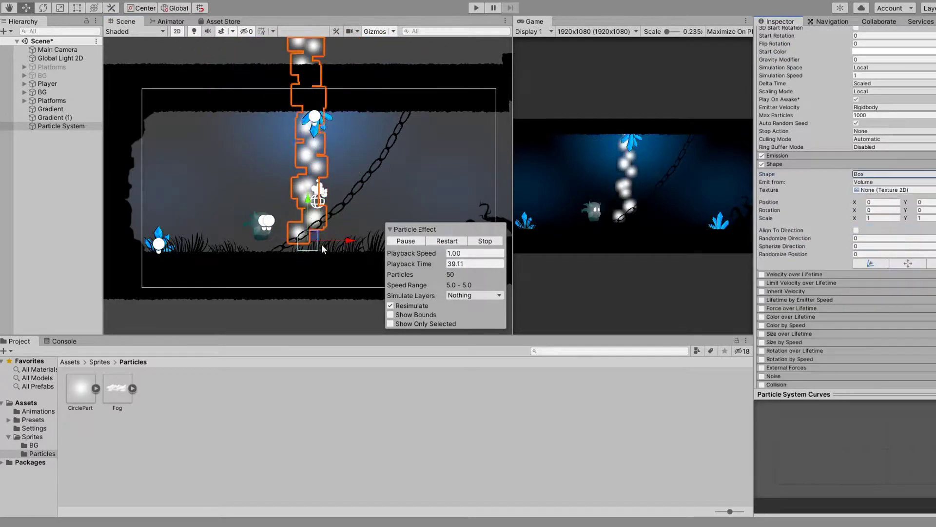
Step: Turn on shape gizmo editing and enlarge the box emitter in the 3D view to a Y scale of about 4.64
left_click(179, 32)
key("f")
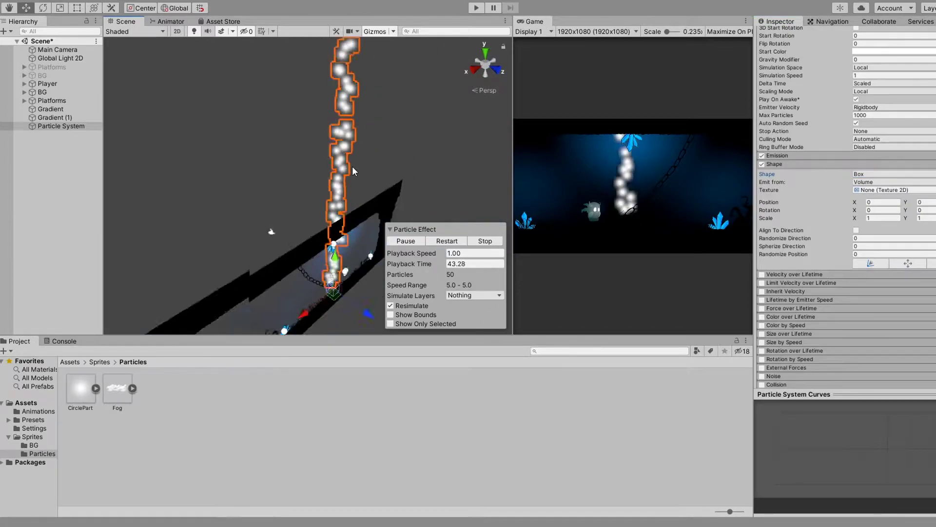
left_click(870, 262)
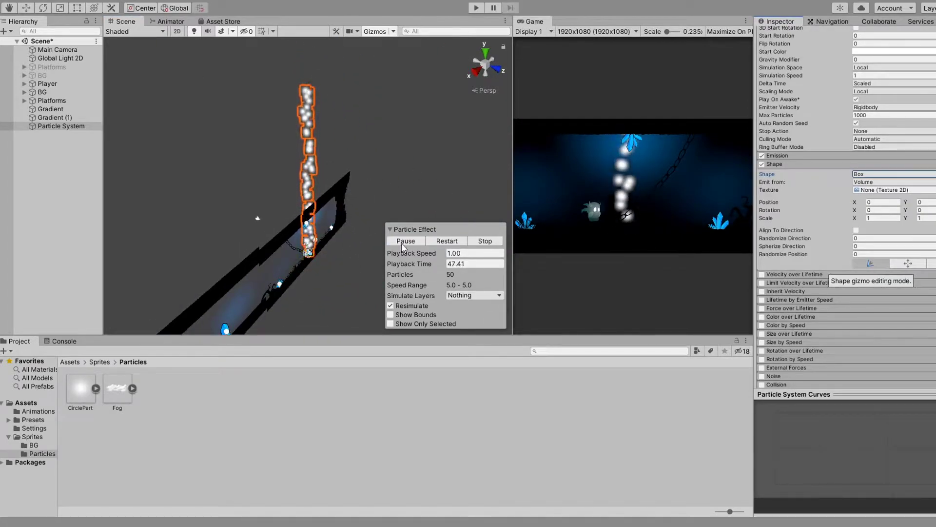
scroll(332, 253, "up", 1)
left_click_drag(311, 262, 334, 277)
key("2")
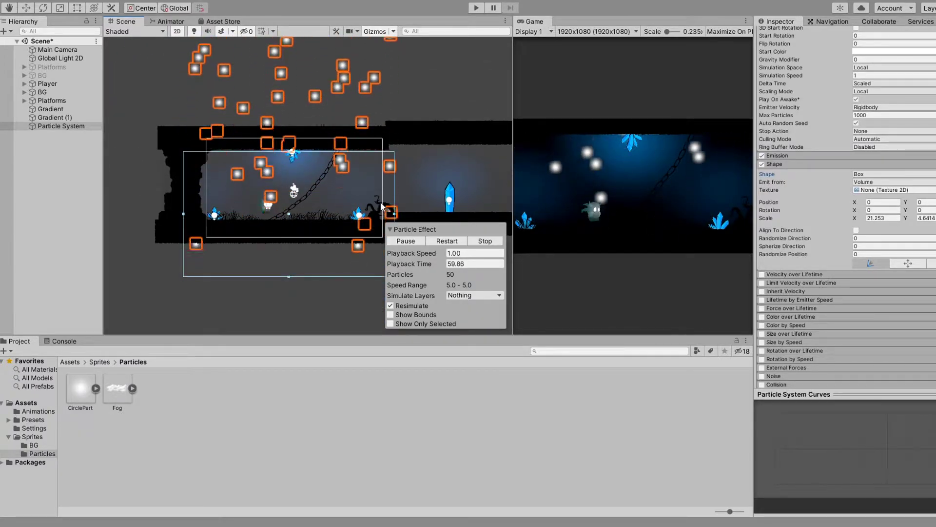
Step: Stretch the box emitter over the whole level to an X scale of about 57.3, and move the system to about X 8.88, Y 1.65
scroll(371, 210, "down", 5)
middle_click_drag(371, 210, 295, 209)
left_click_drag(306, 210, 402, 210)
left_click_drag(249, 243, 251, 291)
middle_click_drag(416, 191, 438, 192)
left_click(25, 8)
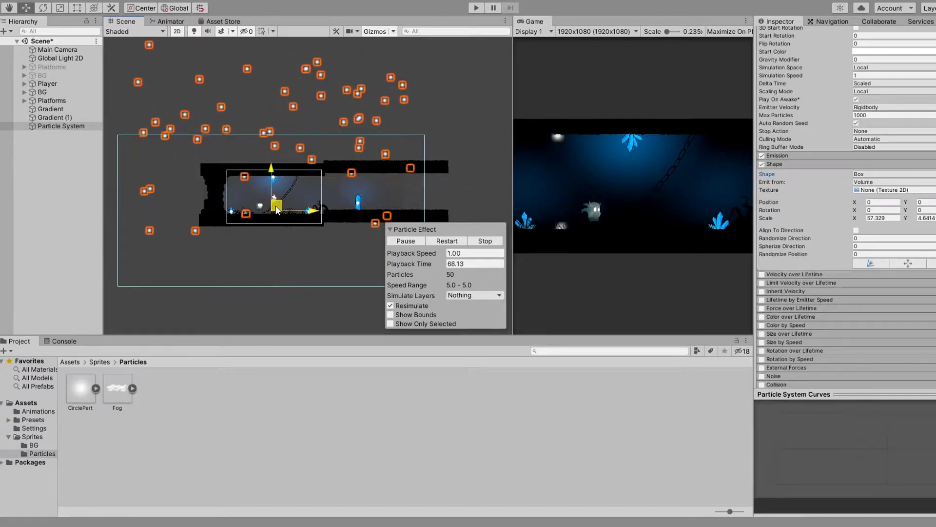
scroll(276, 210, "up", 5)
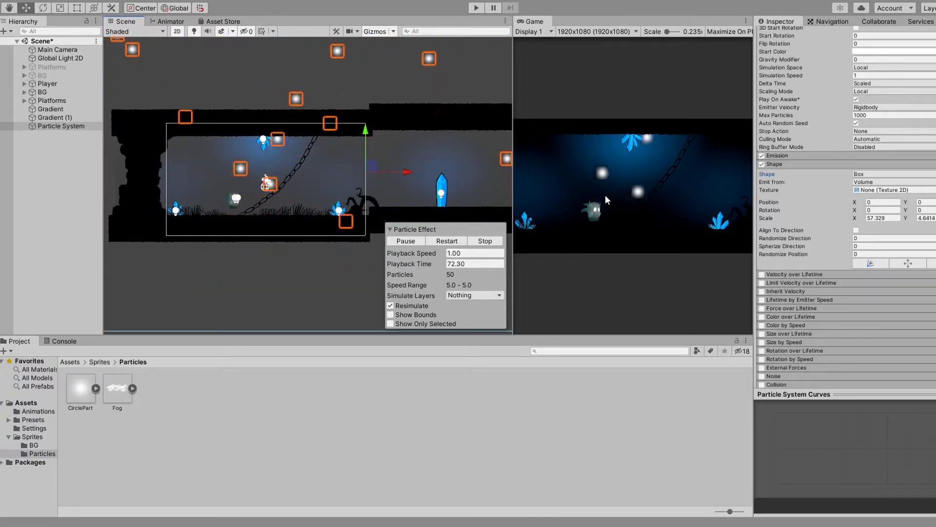
Step: Set the particles' Start Speed to random between two constants, 0.5 and 0.1
left_click(798, 164)
scroll(798, 165, "up", 6)
left_click(868, 194)
left_click(934, 194)
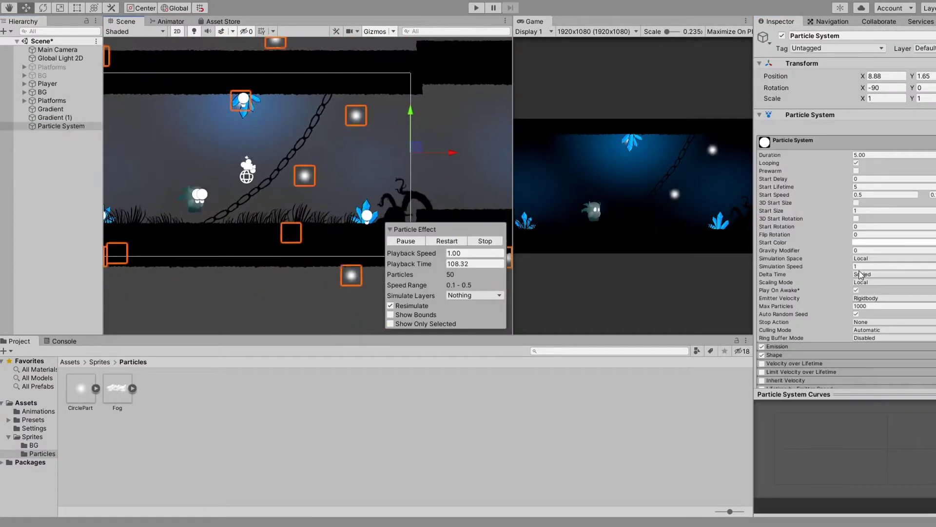
Step: Give the particles a linear Size over Lifetime curve
scroll(792, 263, "down", 4)
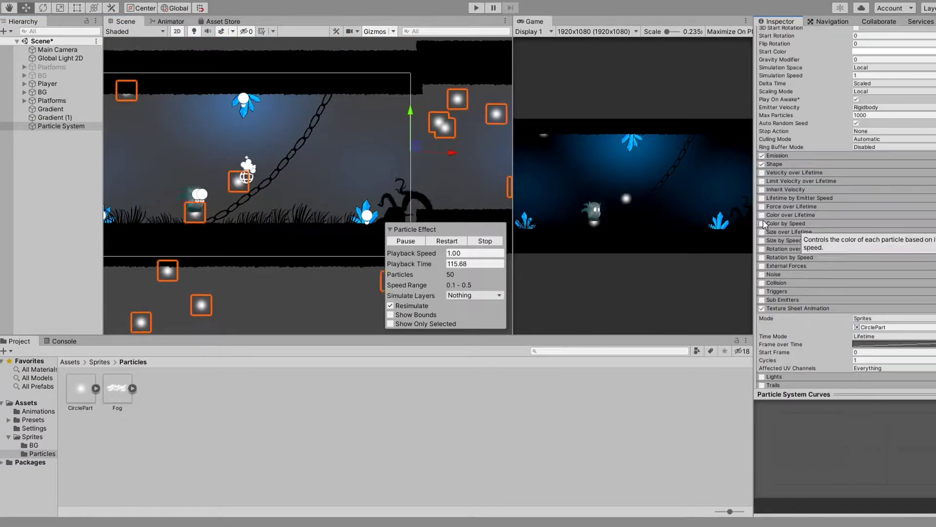
left_click(789, 231)
left_click(841, 506)
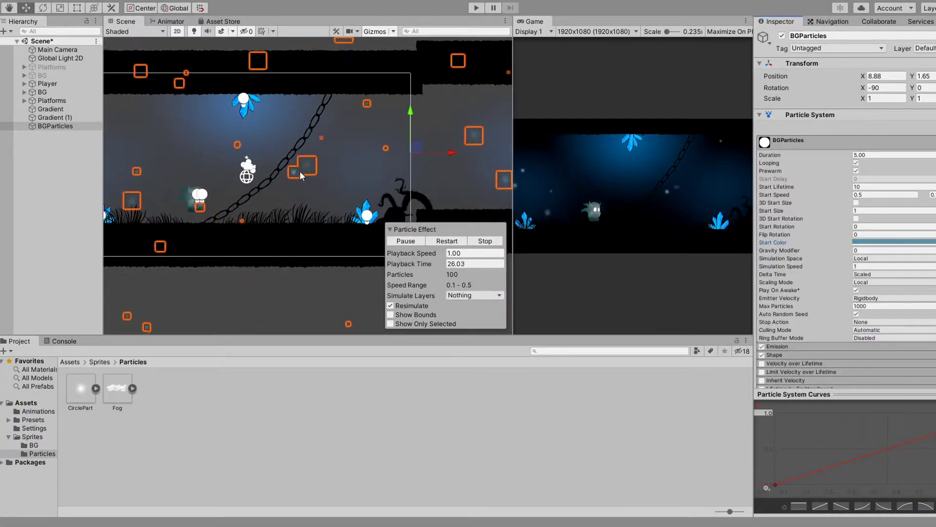
Step: Duplicate the BGParticles system and rename the copy BGParticles_Trails
left_click(480, 241)
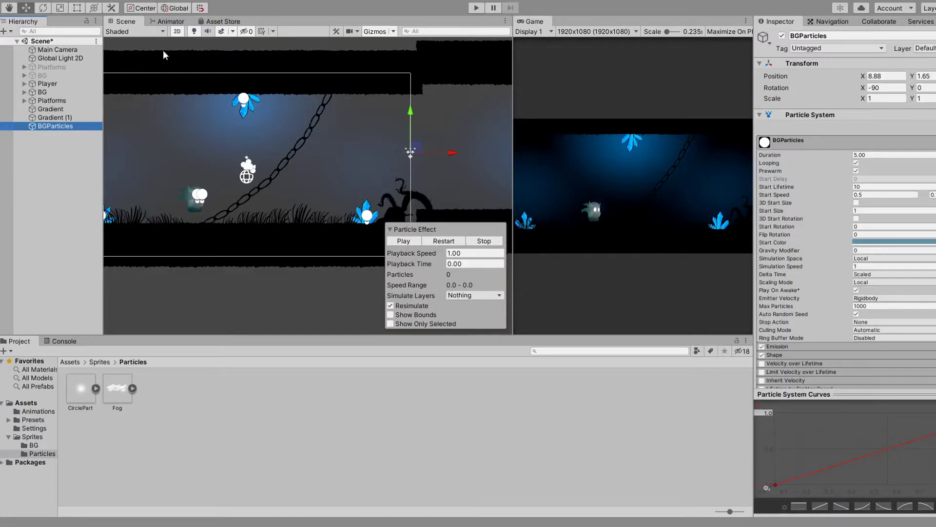
key("ctrl+d")
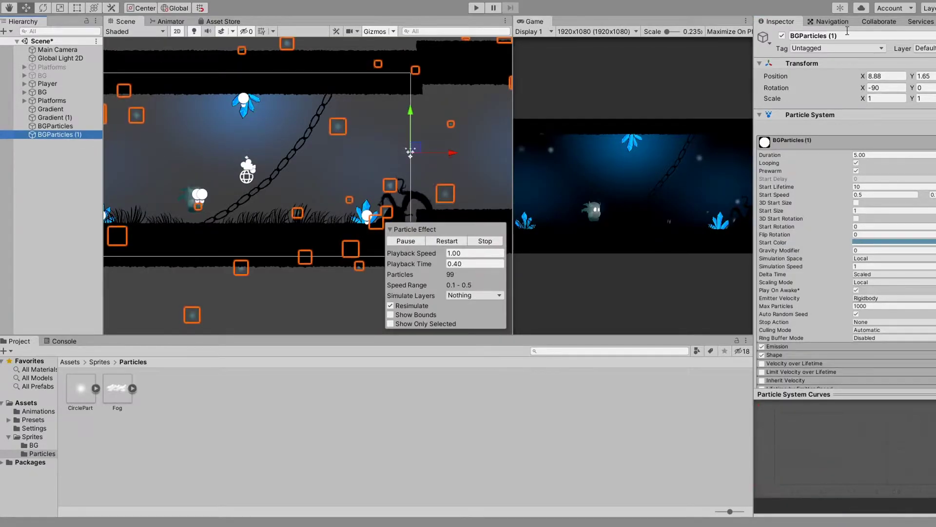
left_click(842, 35)
left_click_drag(841, 36, 827, 36)
key("BackSpace")
type("_Trails")
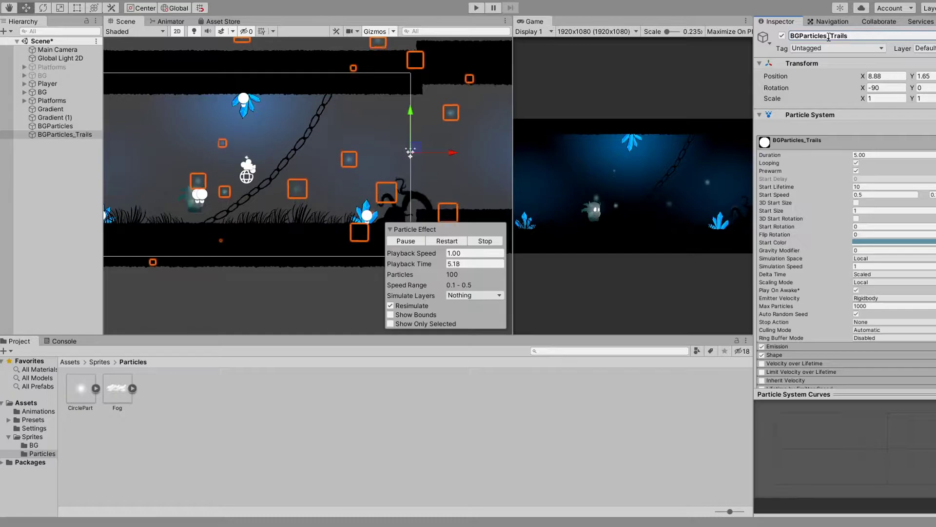
key("Return")
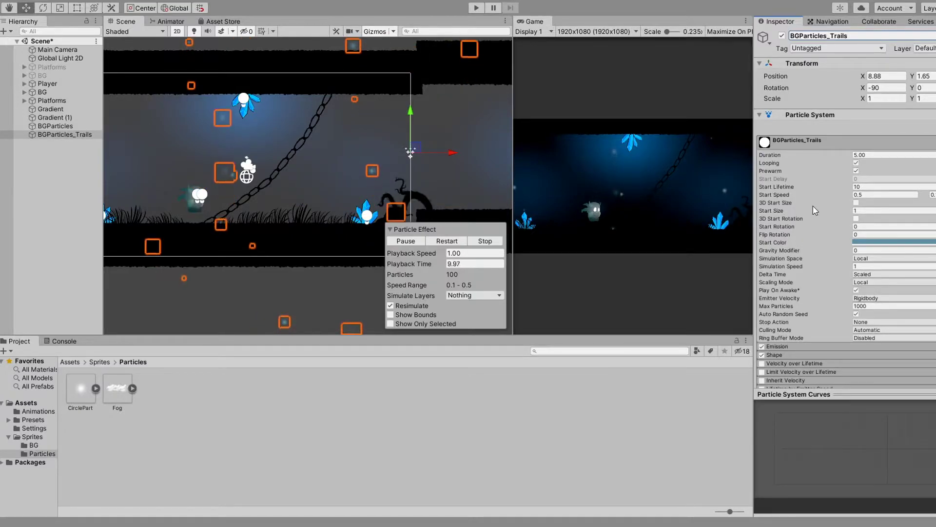
Step: Set the copied system's Start Size to 0.5 and enable Noise with a Strength of 0.5
left_click(869, 209)
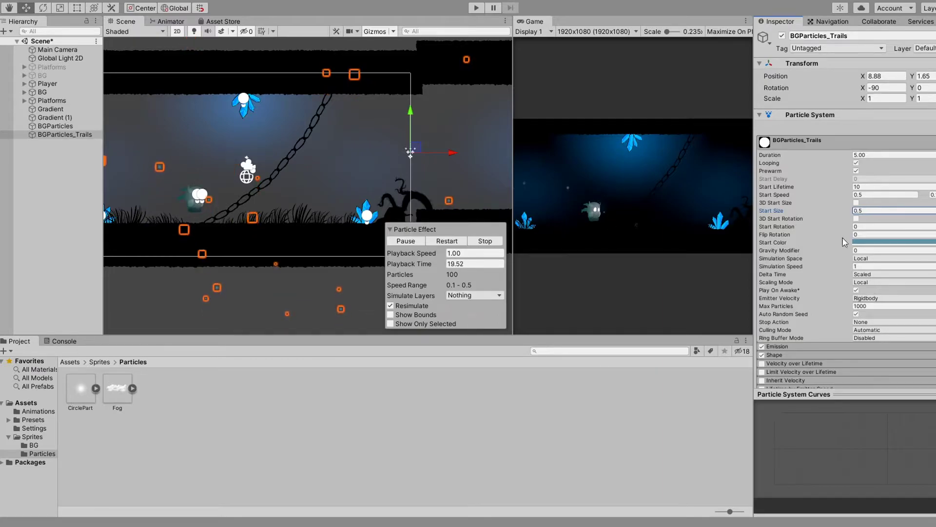
scroll(875, 253, "down", 6)
left_click(762, 274)
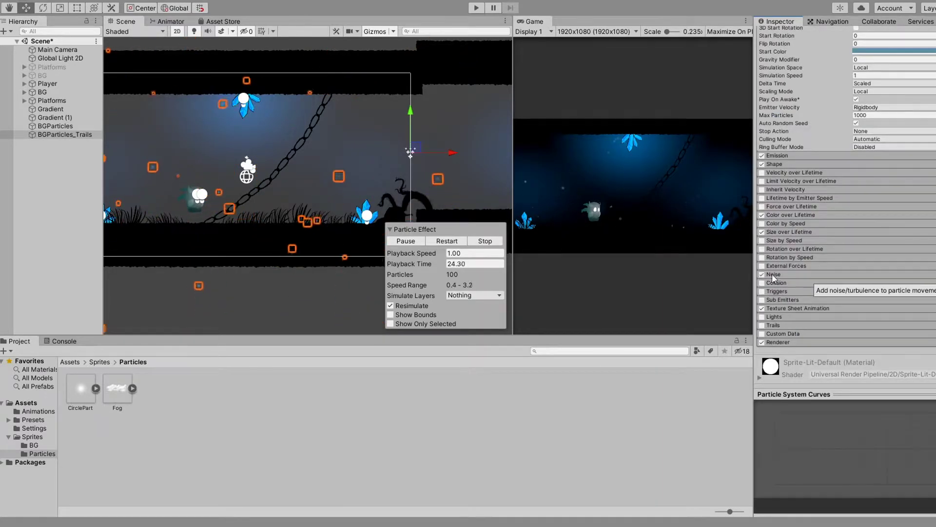
left_click(788, 275)
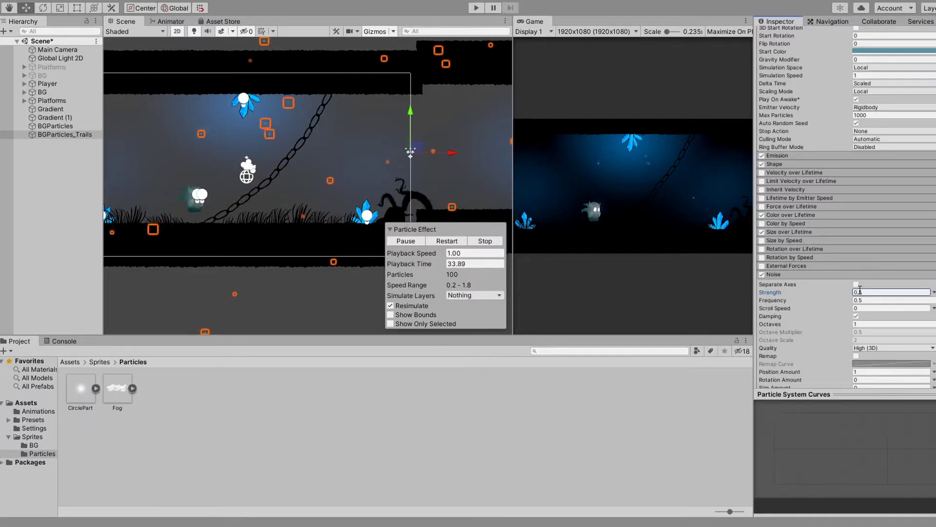
left_click(821, 275)
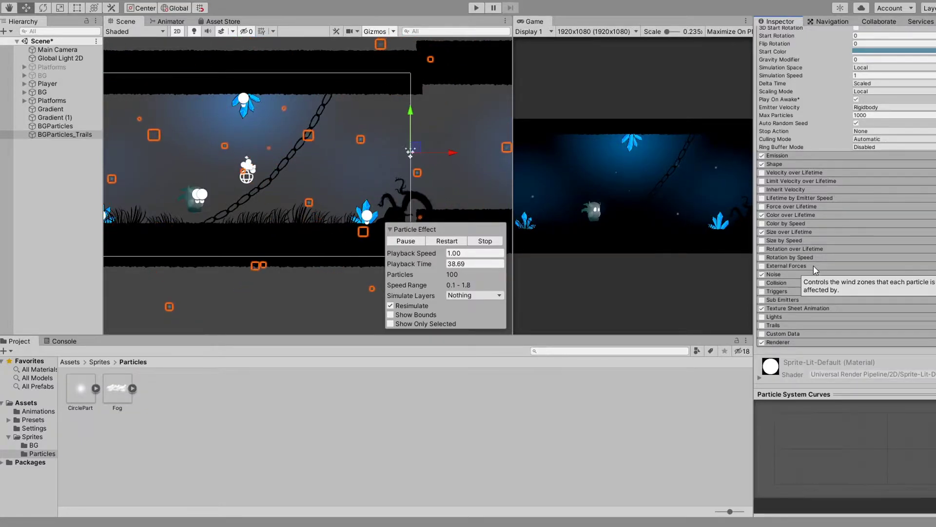
Step: Enable Trails on BGParticles_Trails and expand the trail and renderer settings down to the Trail Material
left_click(762, 325)
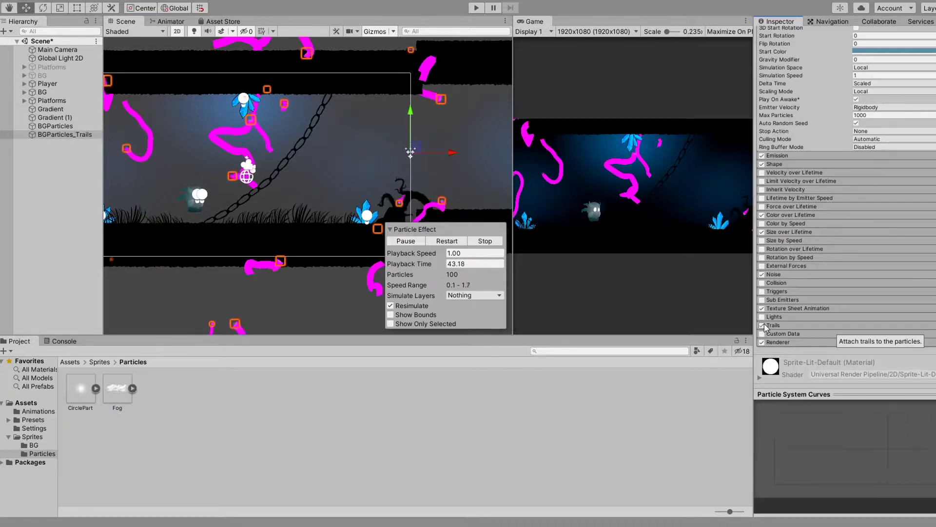
scroll(800, 325, "down", 1)
left_click(810, 292)
left_click(809, 293)
left_click(797, 301)
scroll(799, 308, "down", 3)
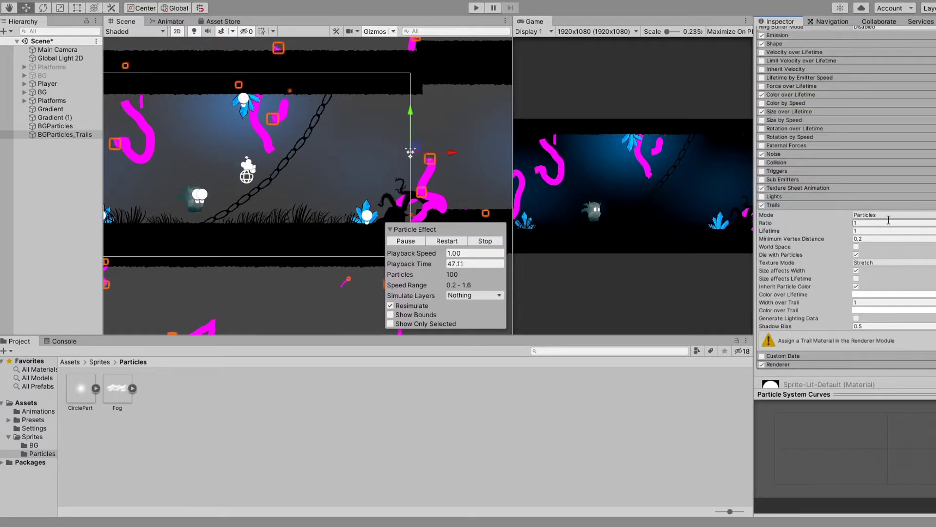
scroll(801, 316, "down", 2)
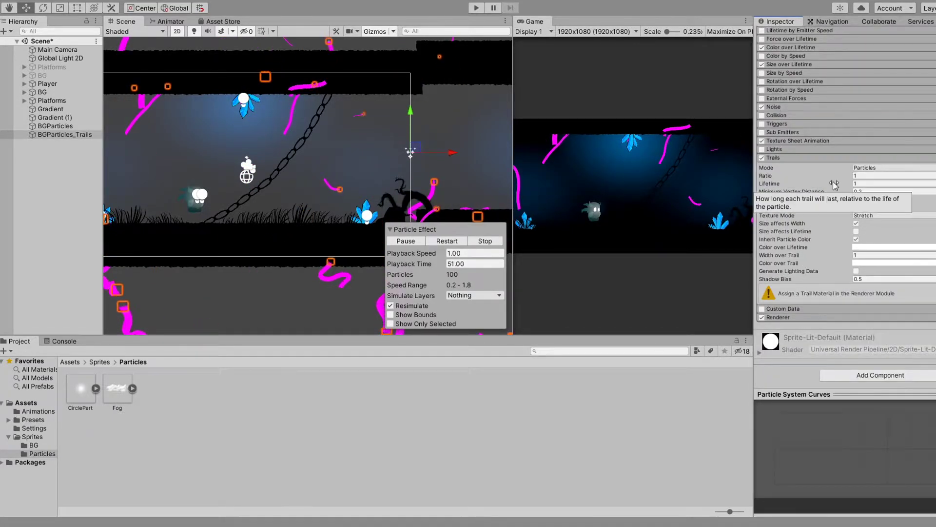
left_click(804, 318)
scroll(810, 318, "down", 3)
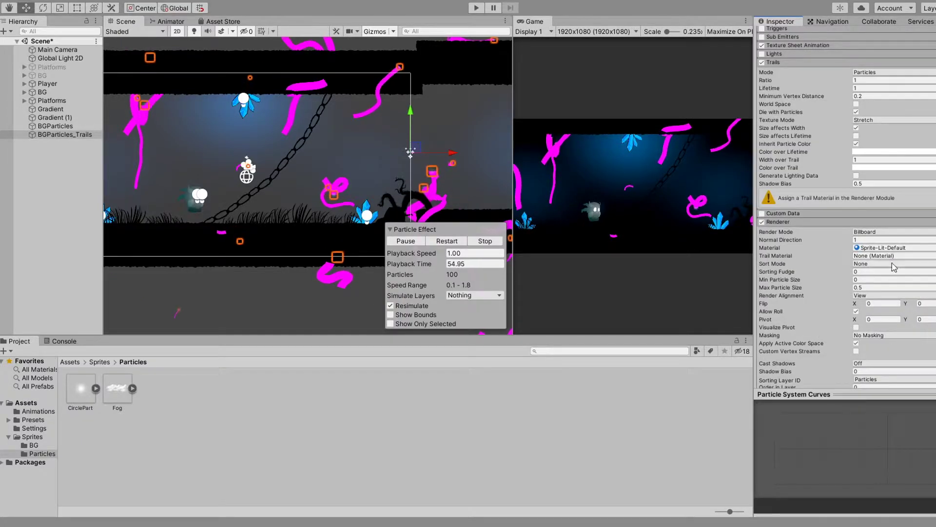
Step: Create a new material named Trail in the Particles folder
right_click(259, 417)
mouse_move(359, 147)
left_click(476, 244)
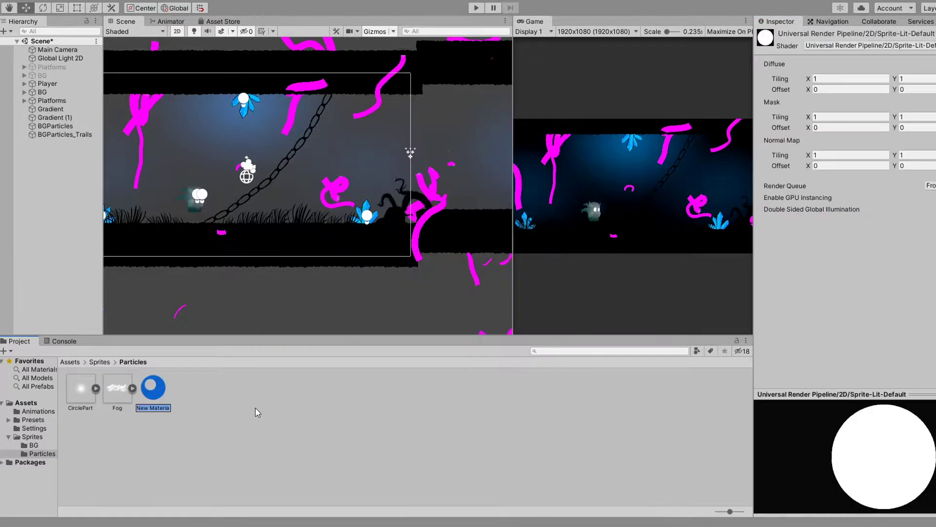
type("Trail")
key("Return")
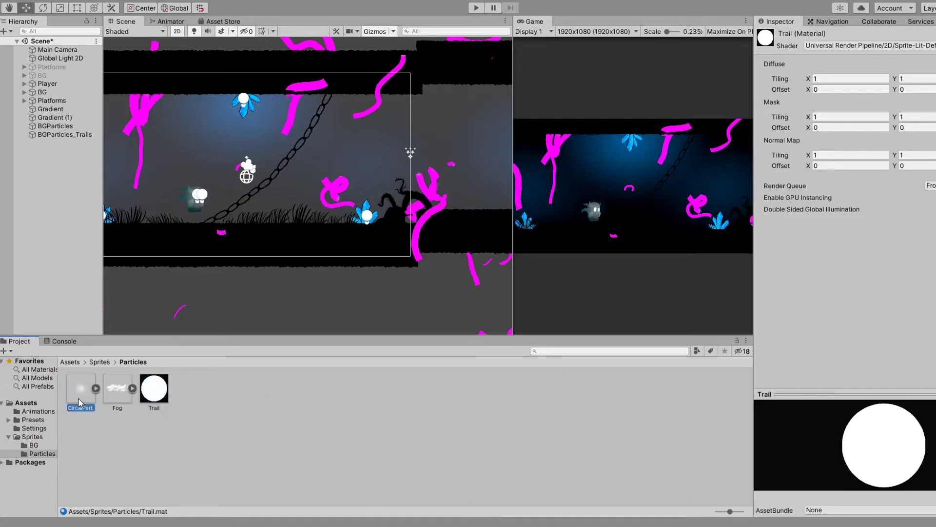
Step: Assign the Trail material as the Trail Material of BGParticles_Trails
left_click(63, 135)
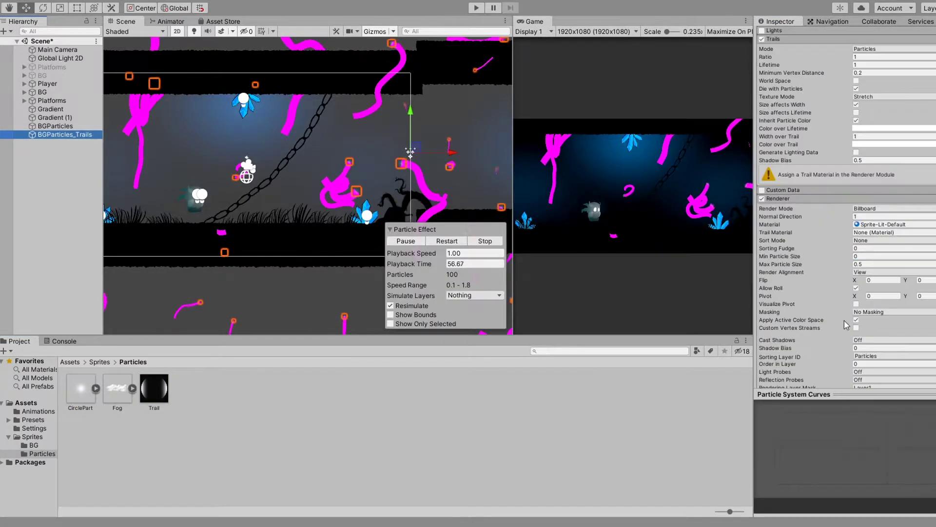
left_click_drag(154, 388, 917, 159)
scroll(822, 105, "up", 6)
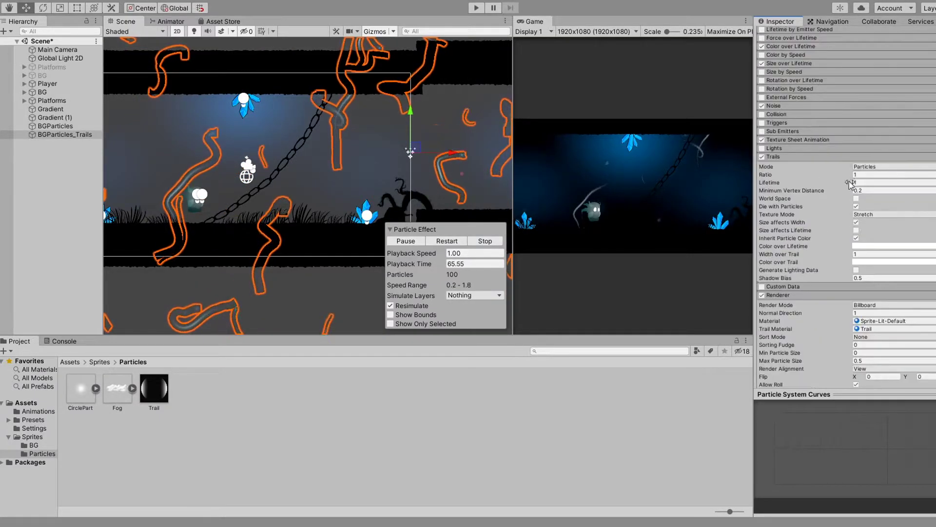
Step: Set the trails' Lifetime to 0.1 and their Minimum Vertex Distance to 0.1
left_click(856, 182)
type("0.1")
key("Return")
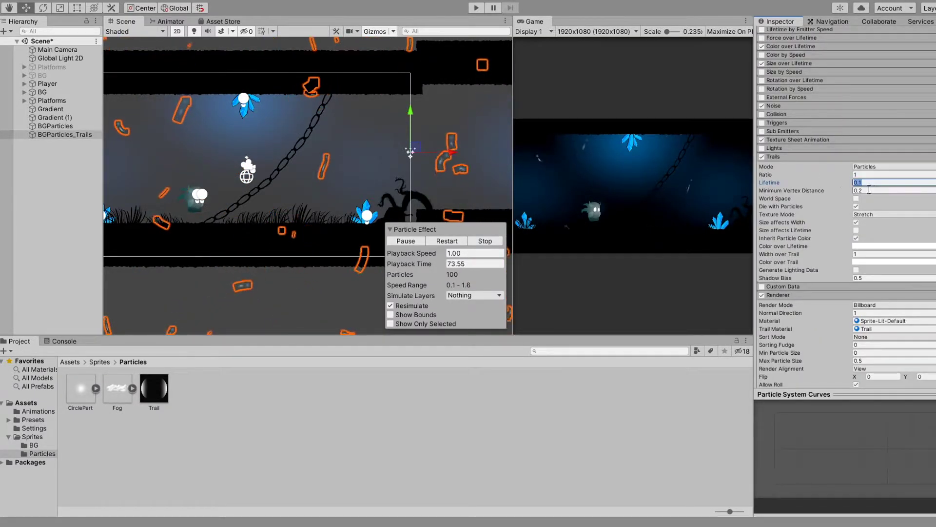
left_click(868, 190)
type("0")
key("Return")
Step: Set the trails' Texture Mode to Tile and try Size affects Lifetime, leaving that option off
left_click(885, 214)
left_click(878, 230)
left_click(857, 230)
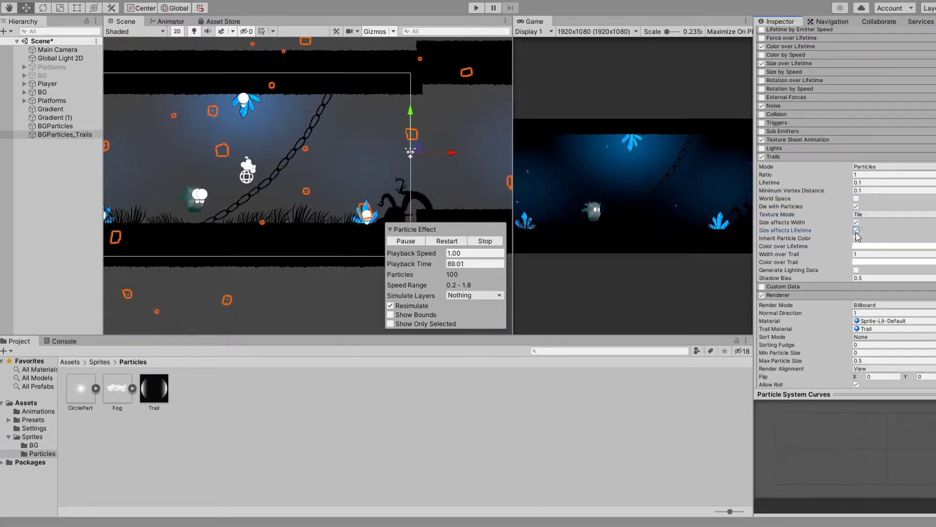
left_click(857, 230)
Step: Switch the trails' Color over Lifetime to a gradient with transparency and open the Color over Trail setting
left_click(860, 245)
left_click(934, 246)
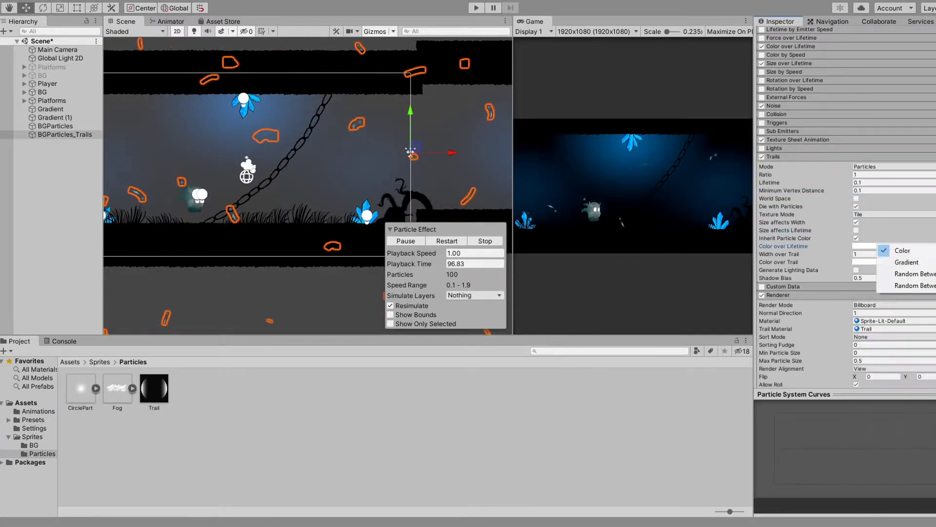
left_click(907, 262)
left_click(902, 246)
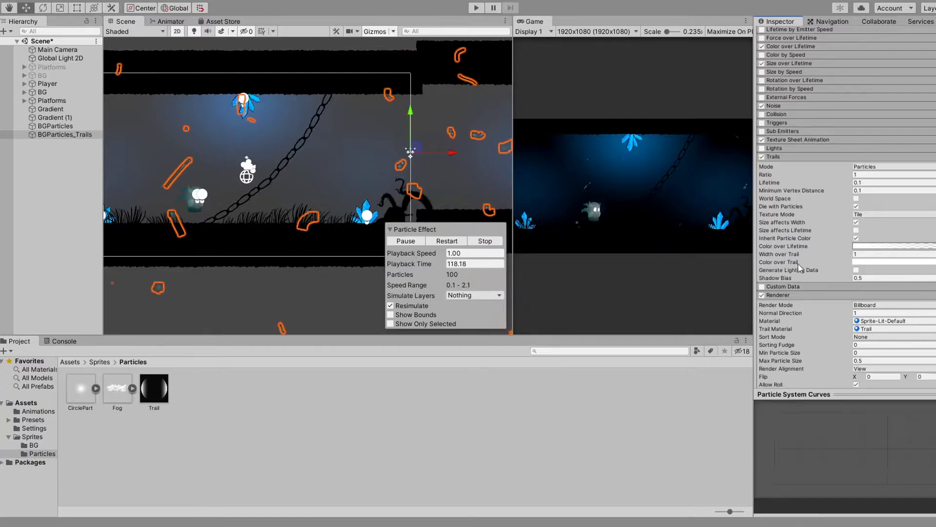
left_click(867, 262)
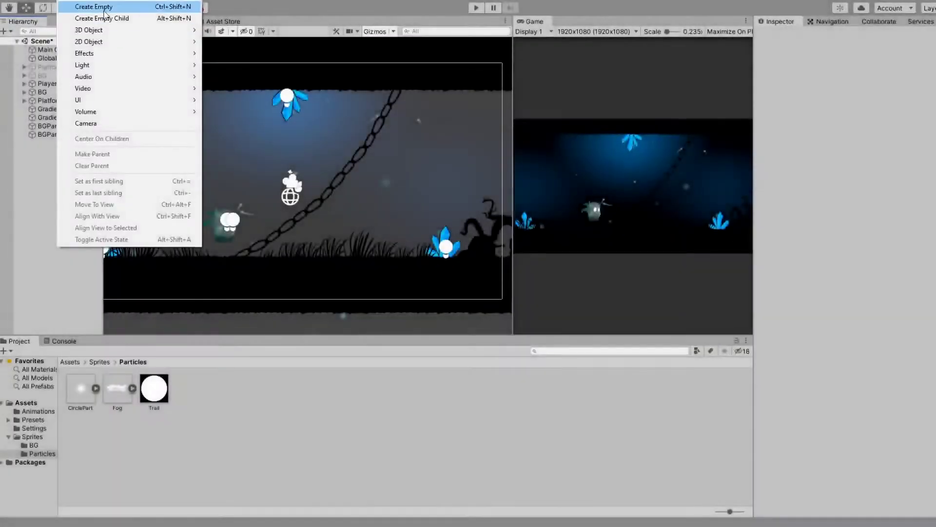
Step: Create a new particle system that uses the Fog sprite in Texture Sheet Animation and emits from a Box shape
left_click(221, 62)
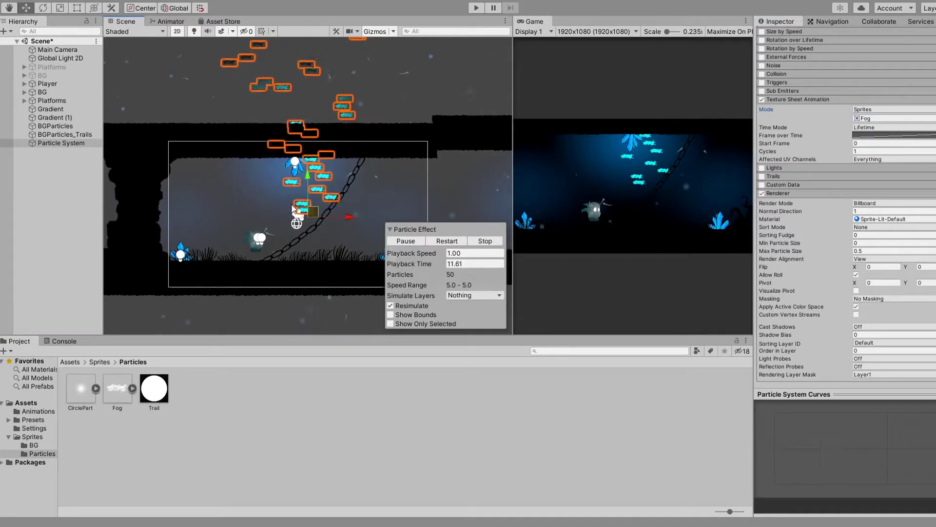
scroll(812, 331, "up", 15)
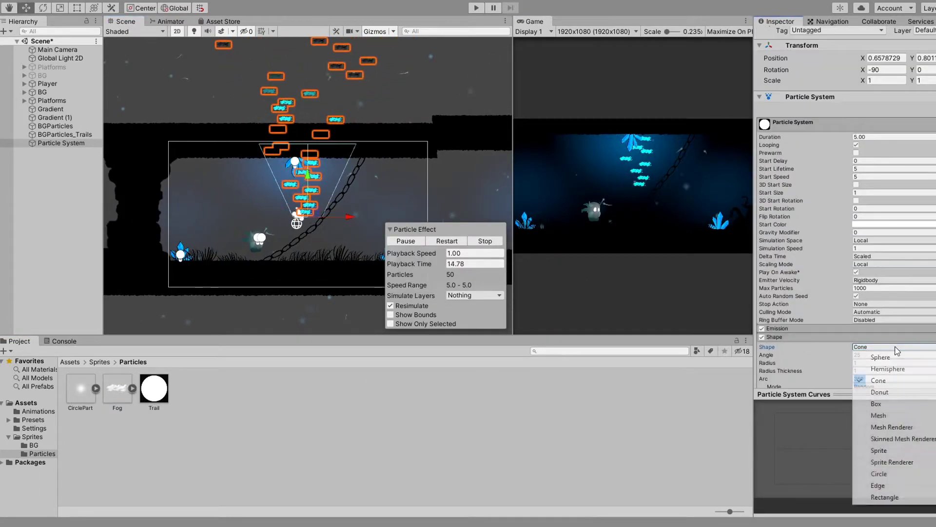
left_click(868, 404)
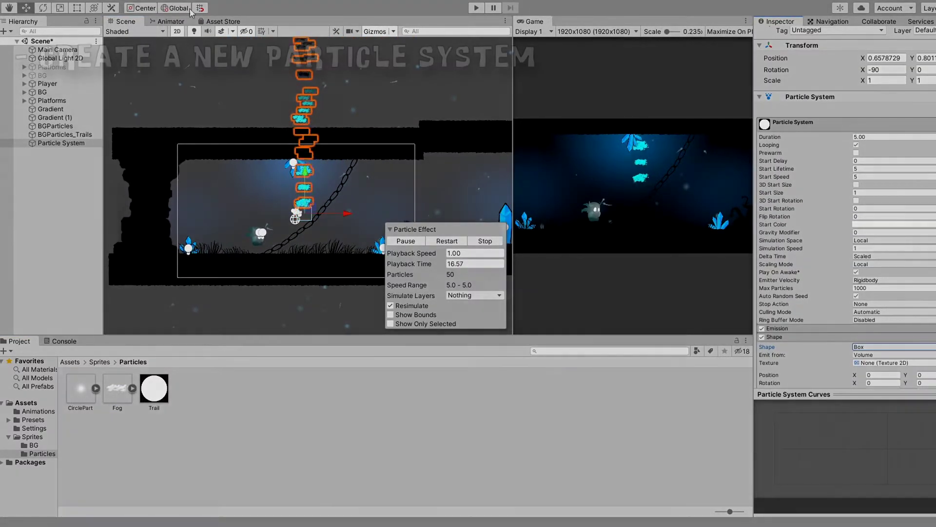
Step: Stretch the fog's box emitter across the level to an X scale of about 55.7 and set Start Speed to 0.1
scroll(878, 245, "down", 5)
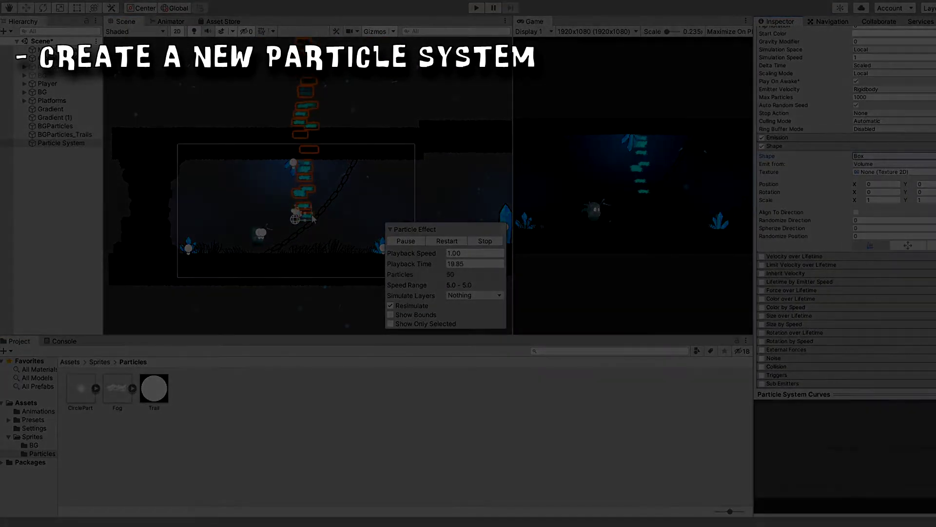
left_click_drag(305, 205, 379, 205)
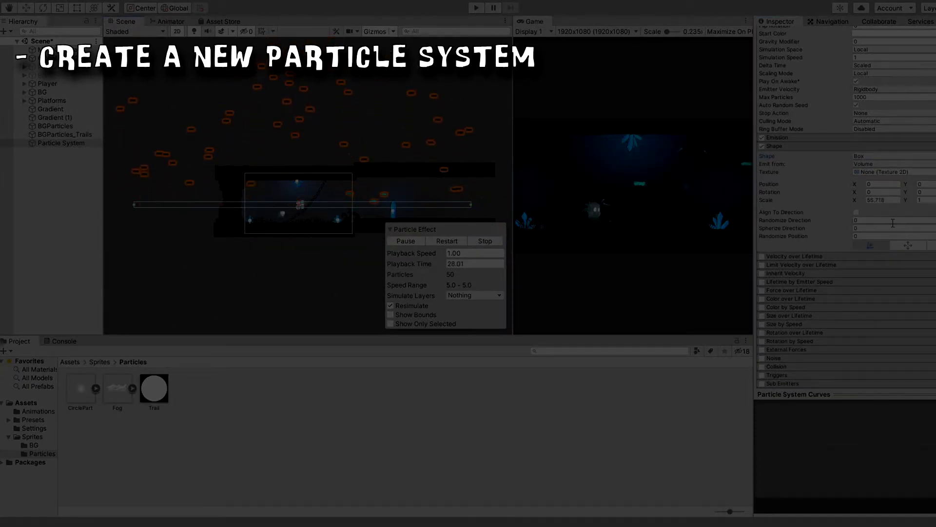
scroll(917, 177, "up", 10)
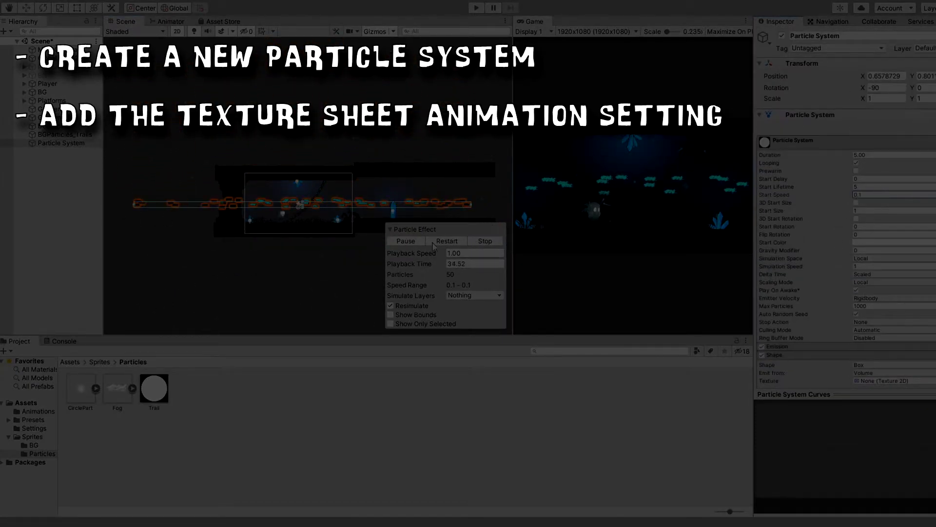
Step: Give the fog particles a rising linear Size over Lifetime curve and put them on the Particles sorting layer
scroll(829, 269, "down", 5)
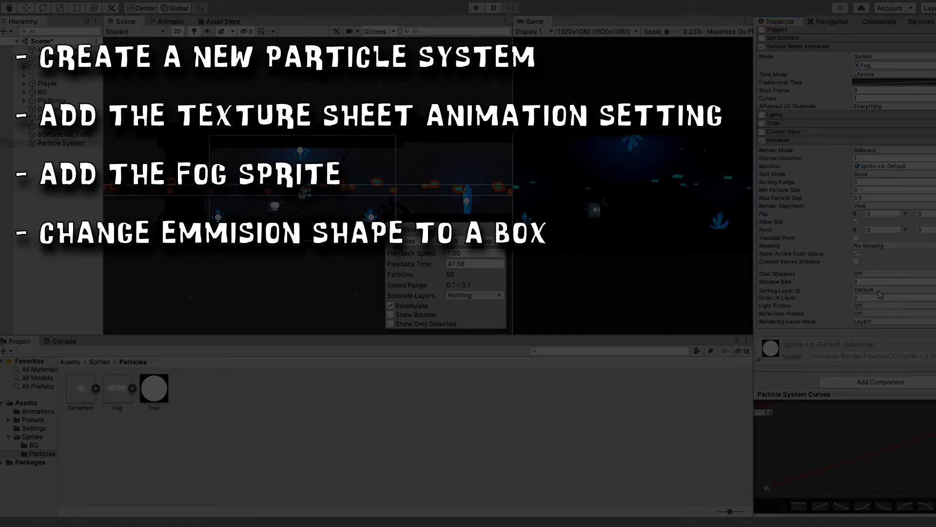
left_click(883, 290)
left_click(882, 334)
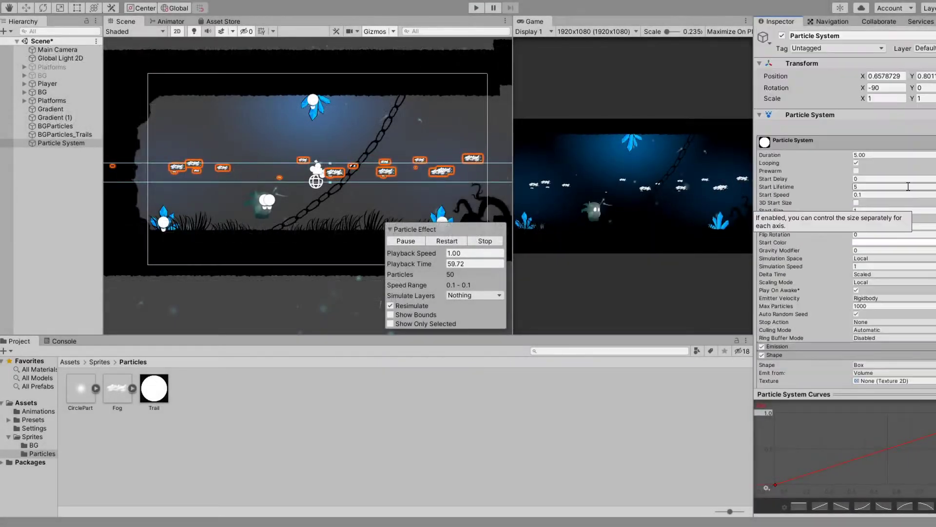
Step: Set the fog's Start Lifetime to 10 and enable Color over Lifetime with an alpha gradient that fades to transparent
left_click(865, 187)
scroll(863, 283, "down", 16)
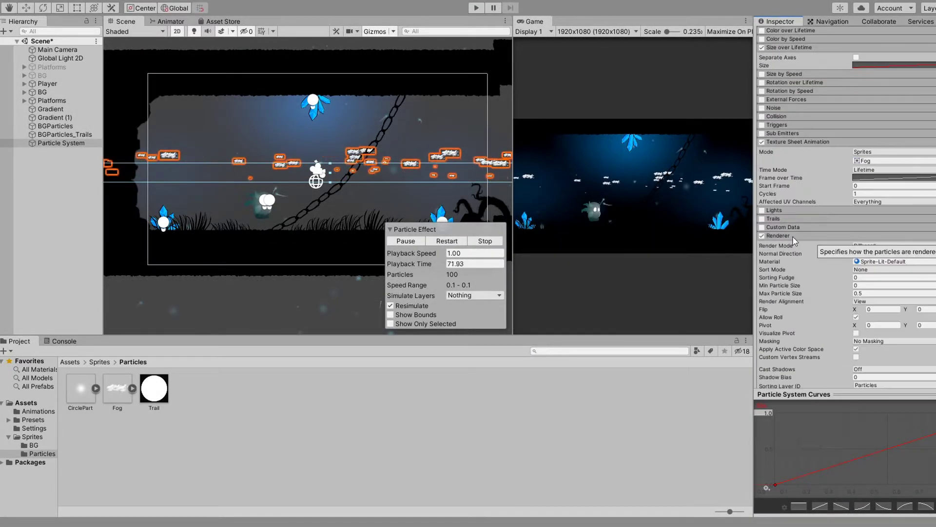
scroll(817, 246, "up", 7)
left_click(762, 221)
left_click(887, 231)
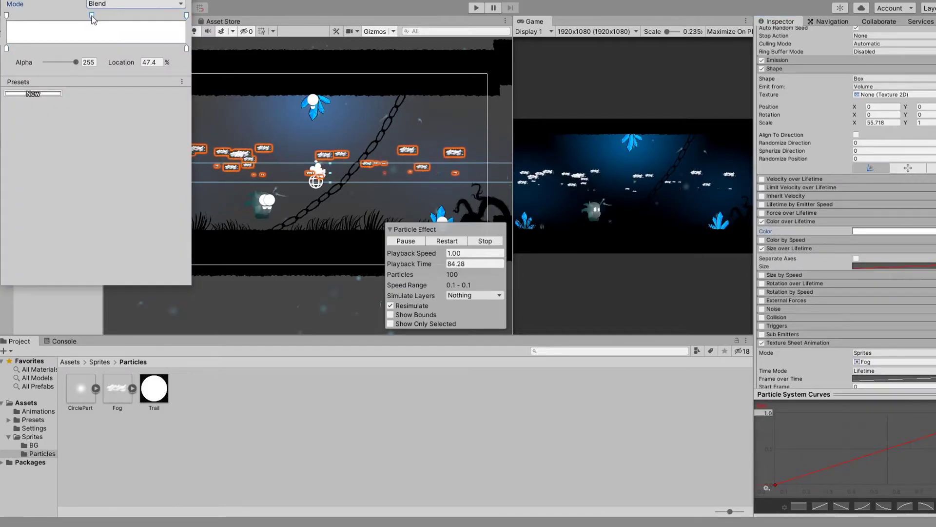
left_click_drag(75, 62, 43, 62)
left_click(619, 153)
Step: Set the fog particles' Start Size to 10
scroll(829, 146, "up", 9)
left_click(876, 115)
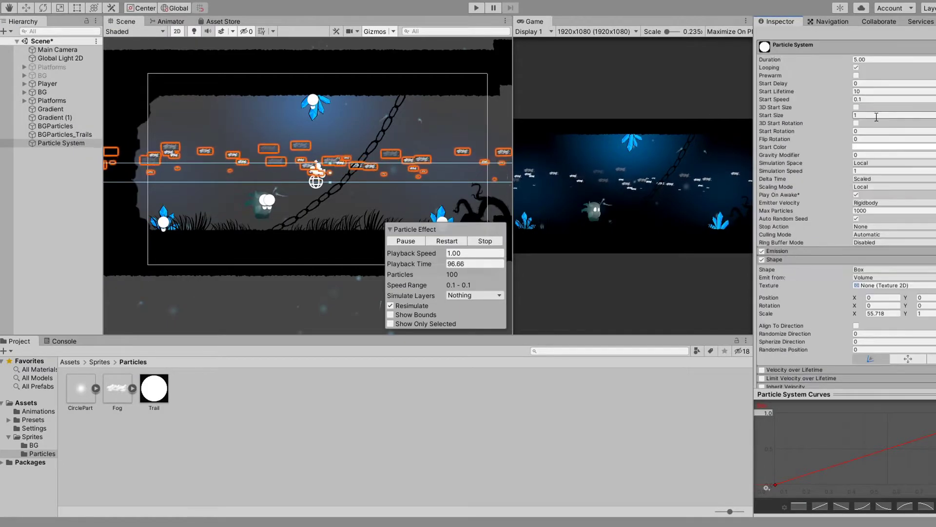
type("10")
key("Return")
type("5")
key("Return")
key("BackSpace")
type("10")
Step: Set the fog's emission Rate over Time to 2 and enable Prewarm
left_click(875, 251)
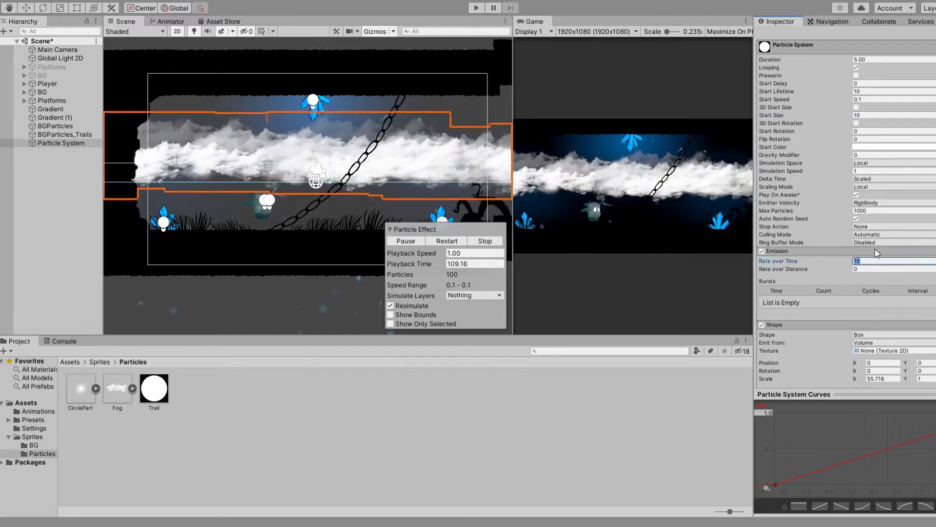
left_click(875, 261)
type("2")
left_click(856, 75)
Step: Raise the fog's Start Lifetime to 30 and set its emission Rate over Time to 5
left_click(880, 91)
type("3")
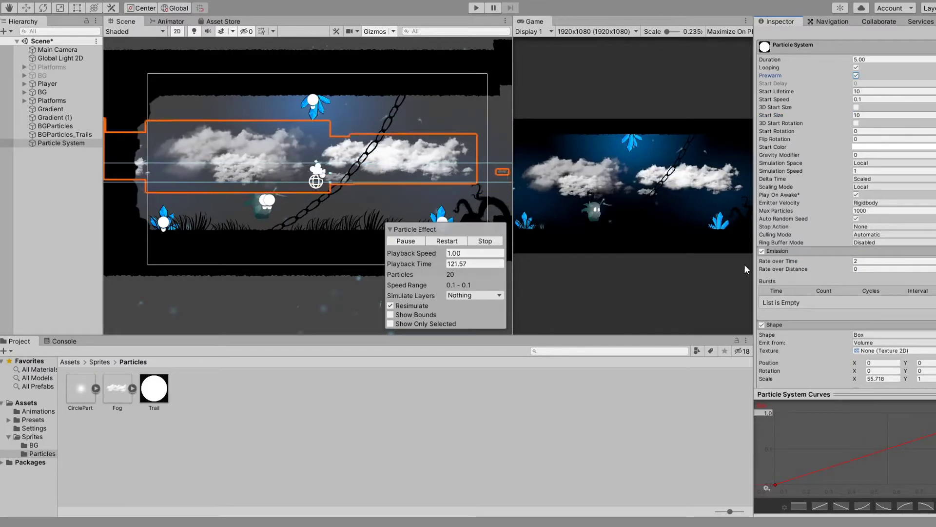
type("0")
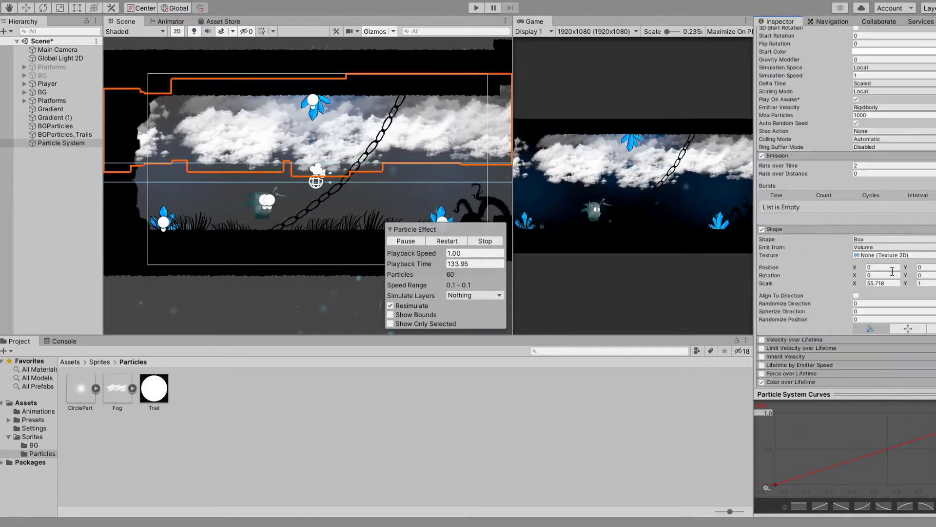
scroll(853, 195, "up", 3)
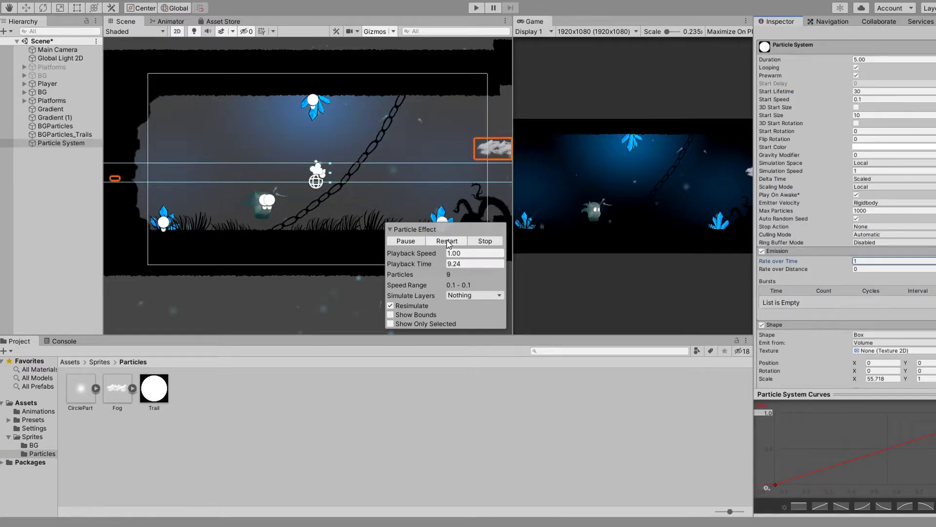
type("5")
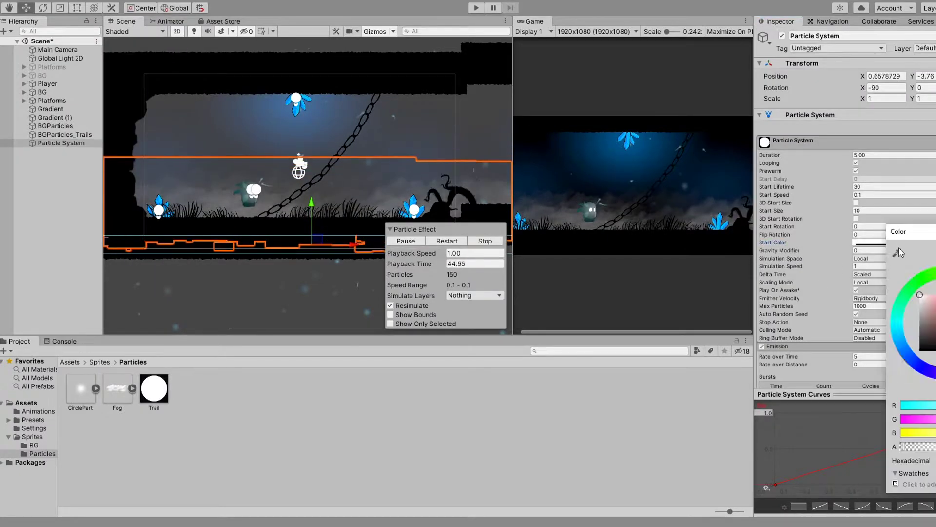
Step: Sample a dark blue from the cave background in the game view as the fog's Start Color, and rename the system Fog
left_click(898, 251)
left_click(688, 166)
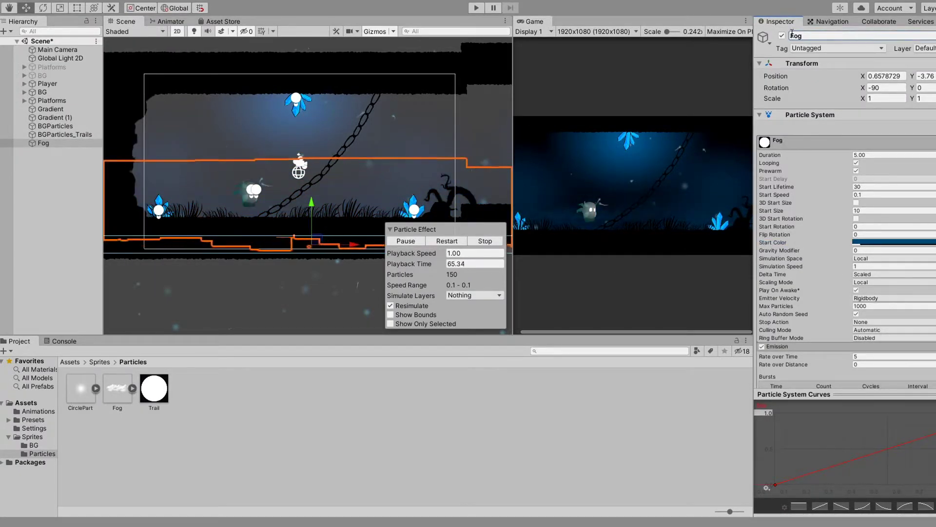
Step: Replay the fog simulation in the scene and compare it with the BGParticles and BGParticles_Trails systems
left_click(446, 241)
left_click(55, 126, "shift")
left_click(65, 134)
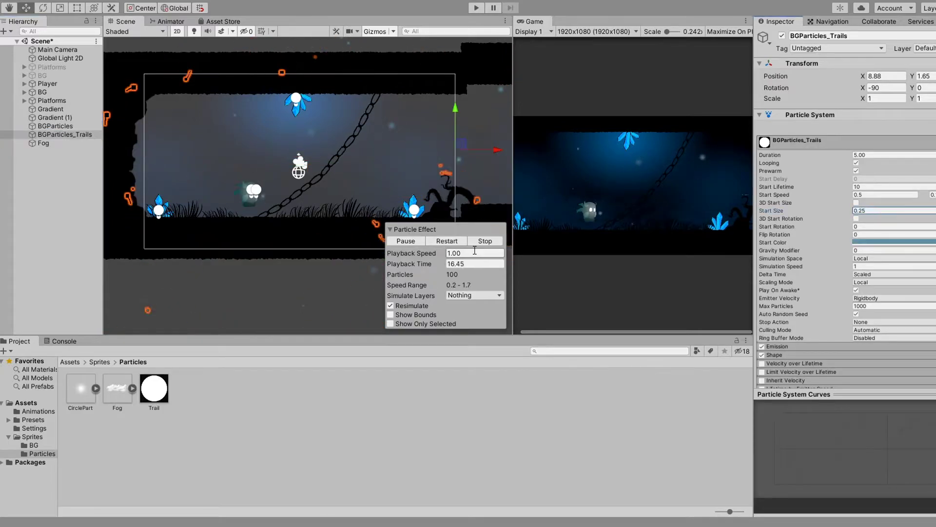
left_click(870, 242)
left_click(535, 286)
left_click(55, 125)
left_click(62, 142)
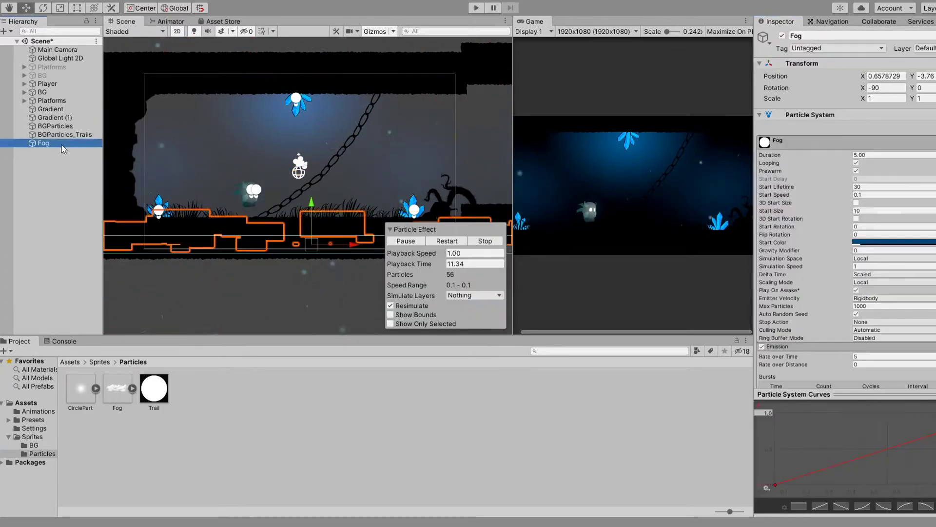
Step: Restart the simulation of BGParticles, BGParticles_Trails and Fog together, then enlarge the game view and play the scene
left_click(55, 125, "shift")
left_click(448, 242)
left_click(485, 241)
left_click(56, 126)
left_click(878, 211)
left_click(49, 143, "shift")
left_click(448, 242)
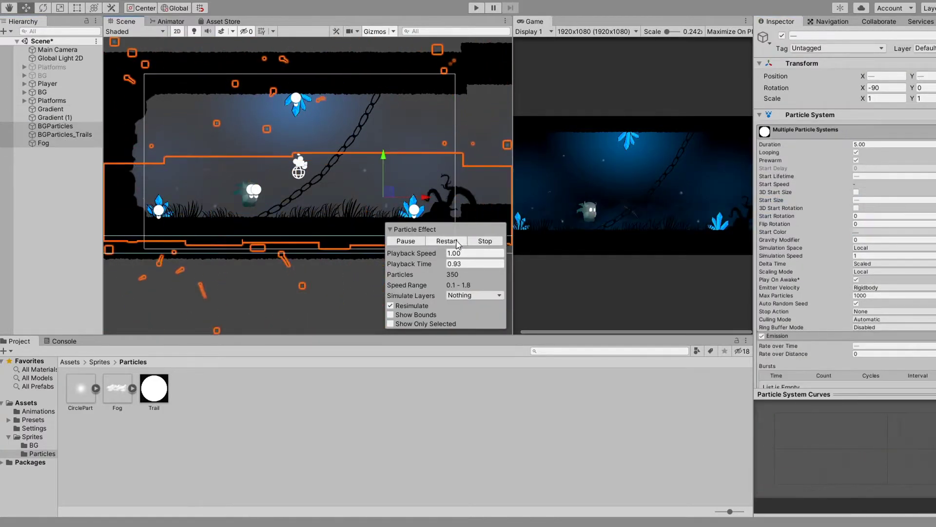
left_click_drag(512, 248, 245, 247)
left_click(476, 8)
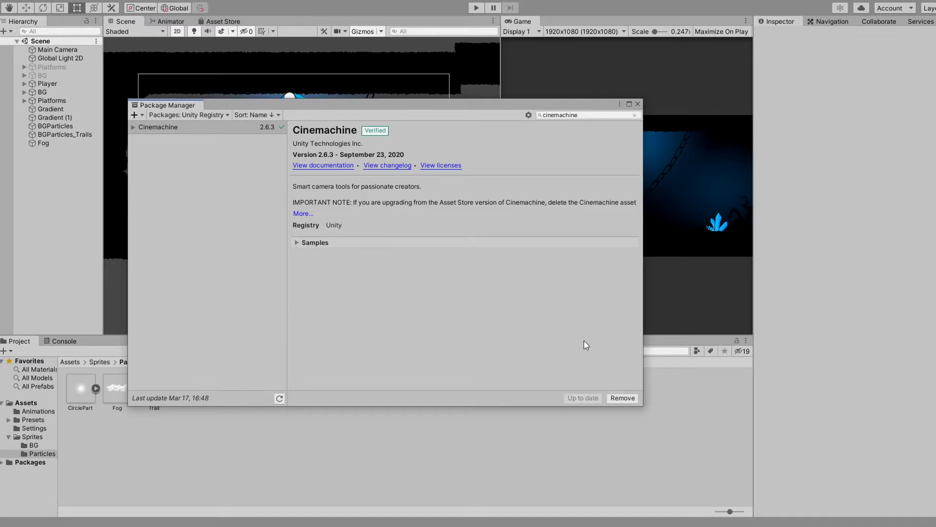
Step: Close the Package Manager and create a Cinemachine 2D camera in the scene
left_click(637, 104)
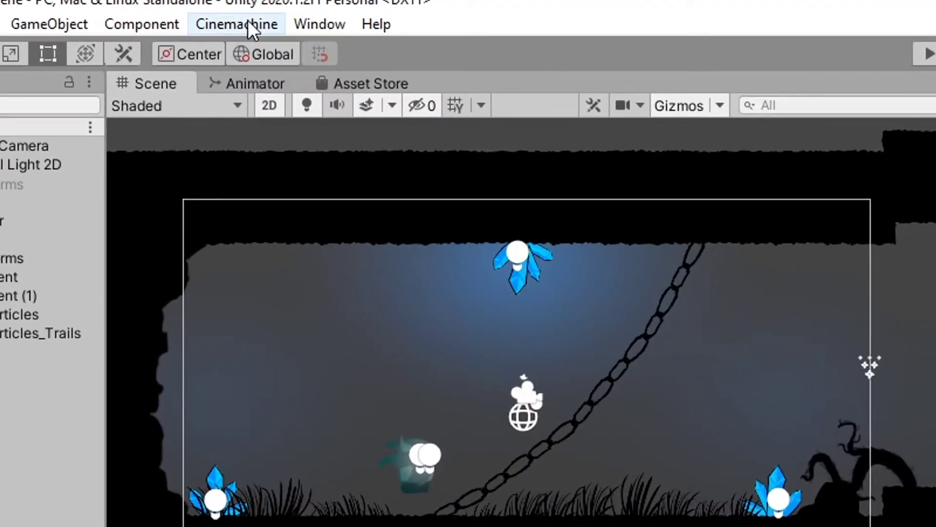
left_click(235, 20)
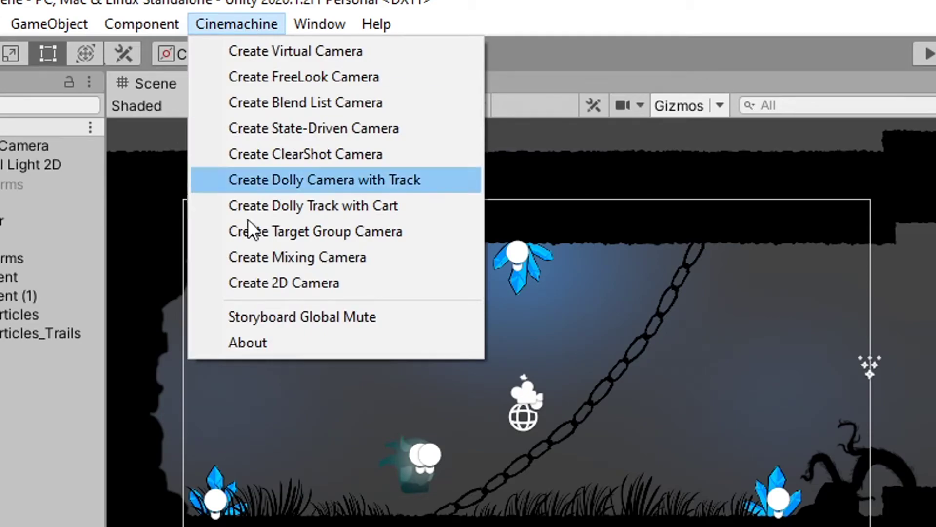
left_click(249, 283)
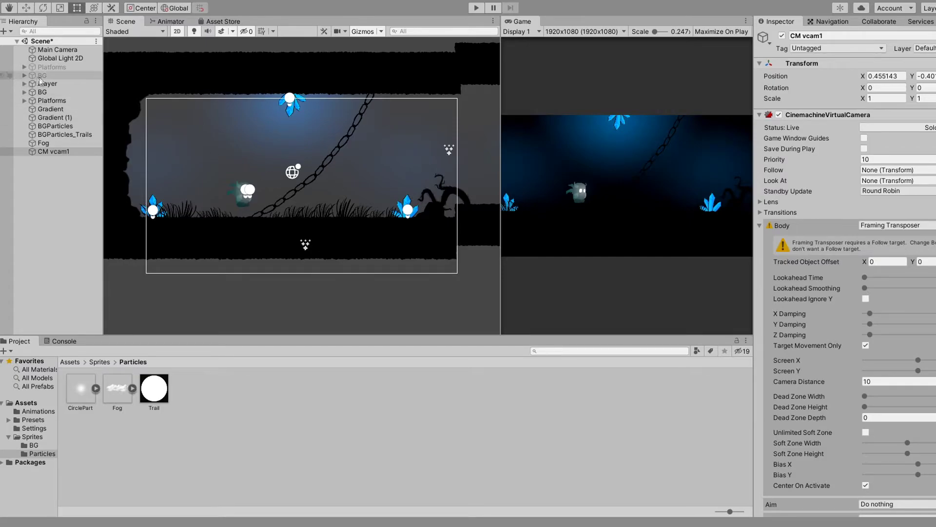
Step: Make CM vcam1 follow the Player transform and raise its Screen Y to frame more of the cave above the character
left_click_drag(894, 168, 895, 172)
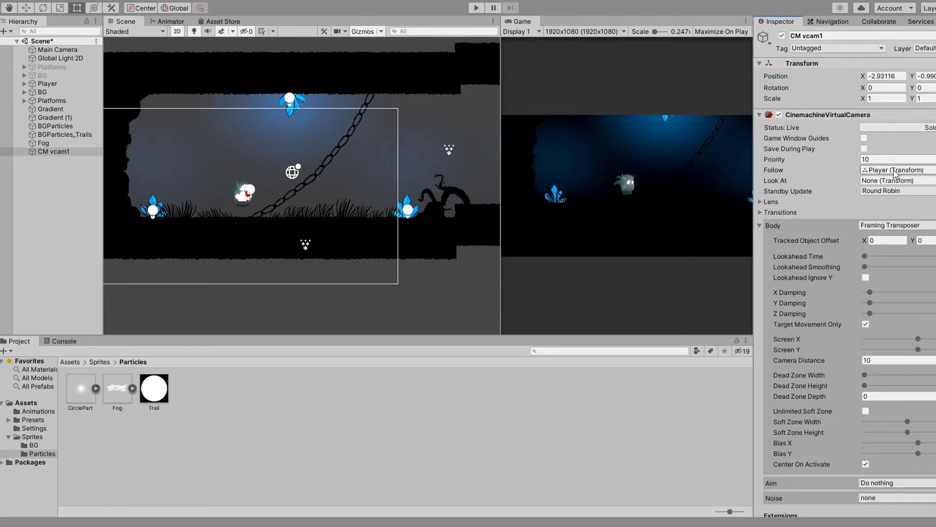
scroll(892, 330, "down", 2)
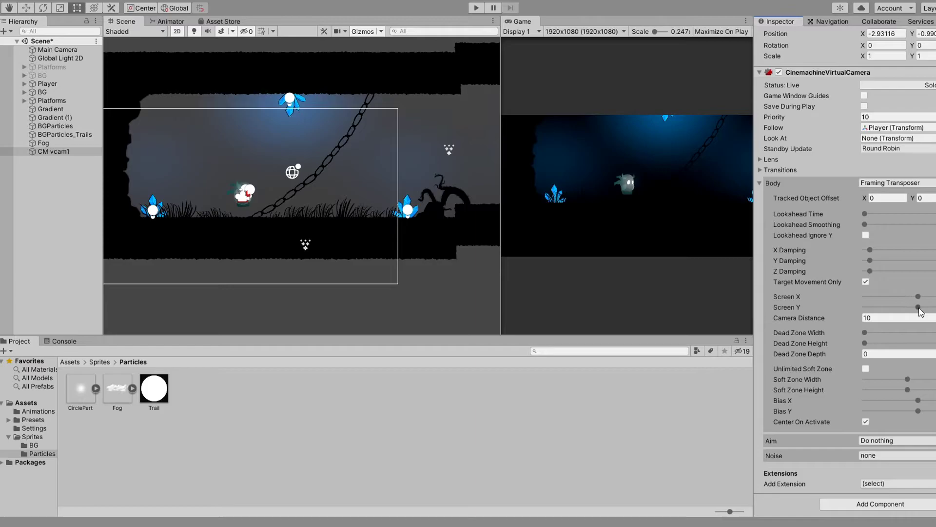
left_click_drag(919, 308, 930, 307)
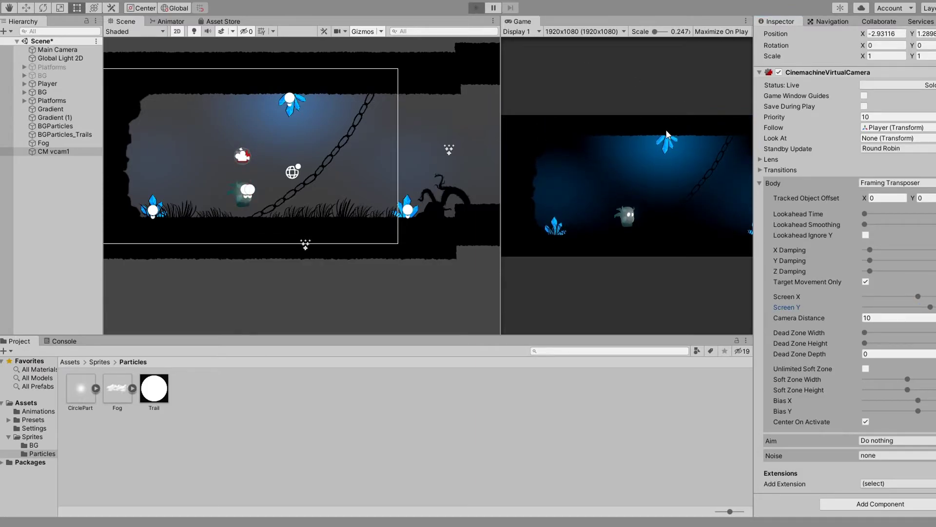
Step: Play-test the scene, walking the character both ways to check that the camera follows, and stop playback
key("ctrl+p")
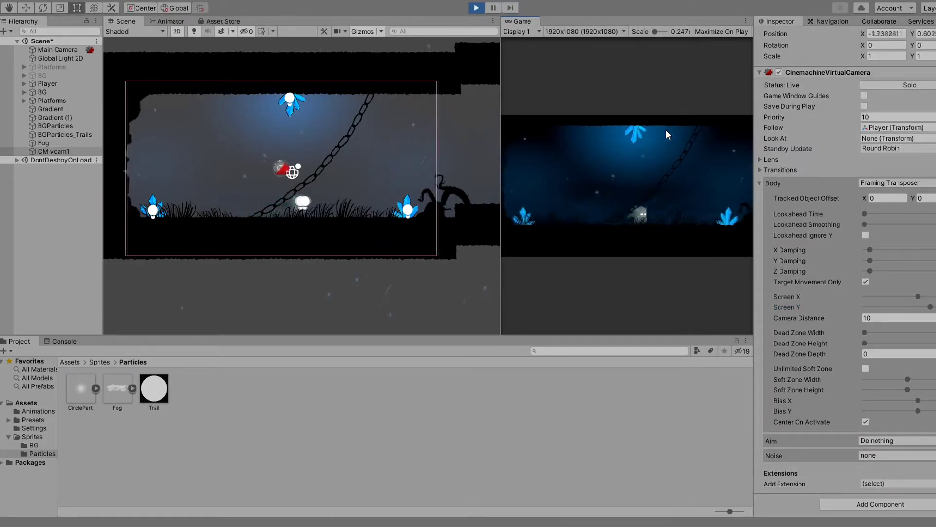
key("Right")
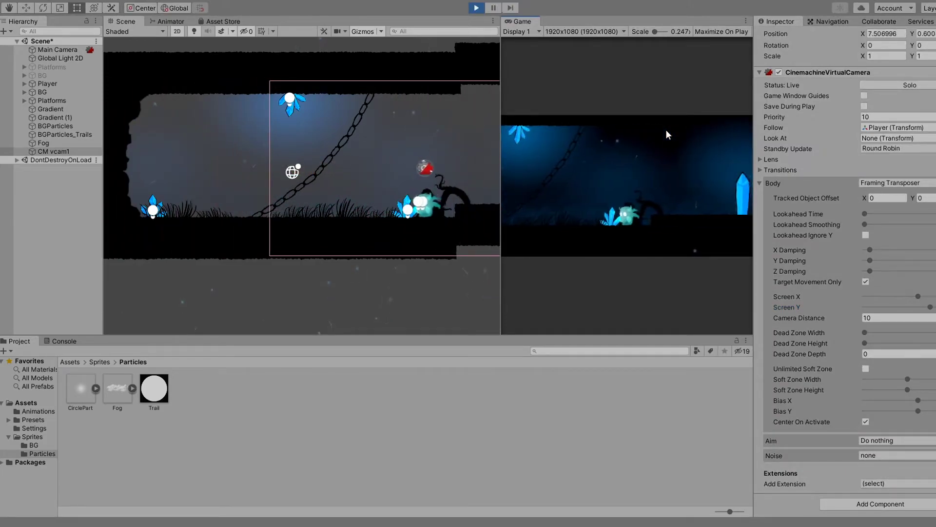
key("Left")
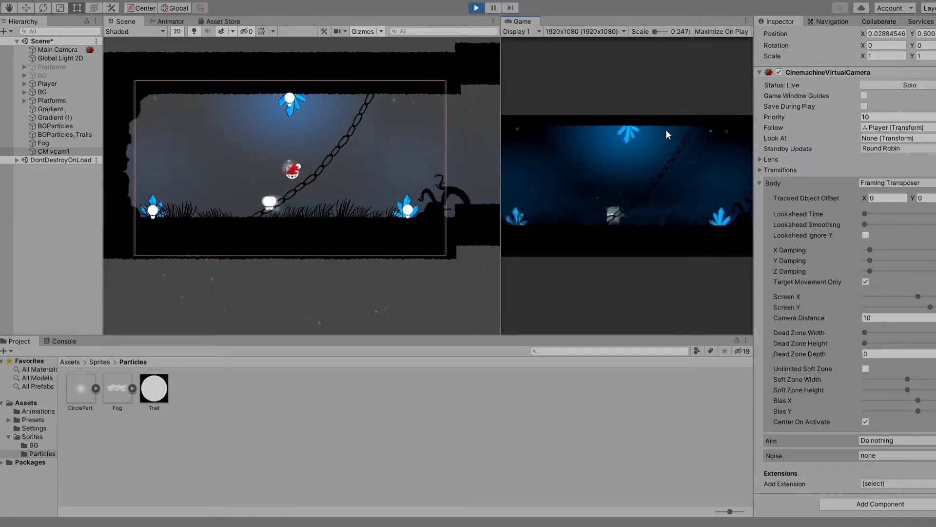
key("ctrl+p")
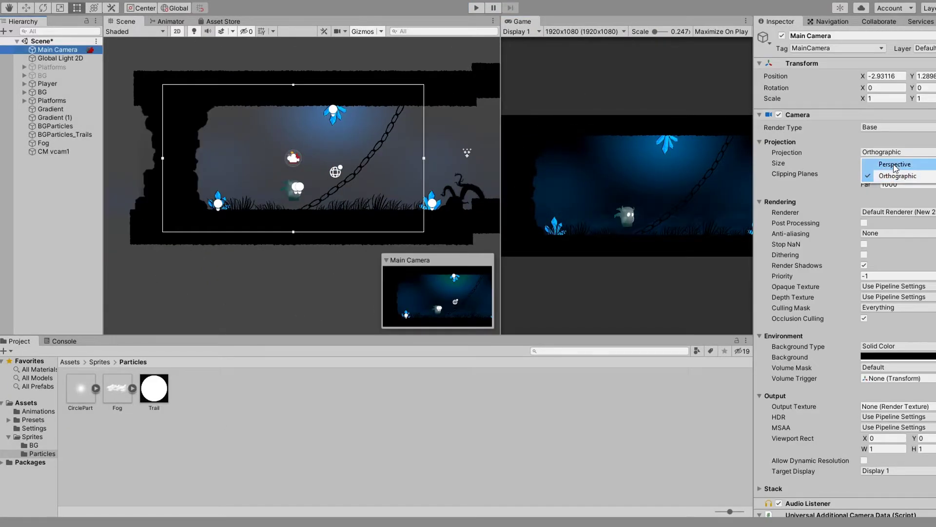
Step: Switch the Main Camera's projection to Perspective and slightly reduce the lens Field Of View of CM vcam1
left_click(895, 165)
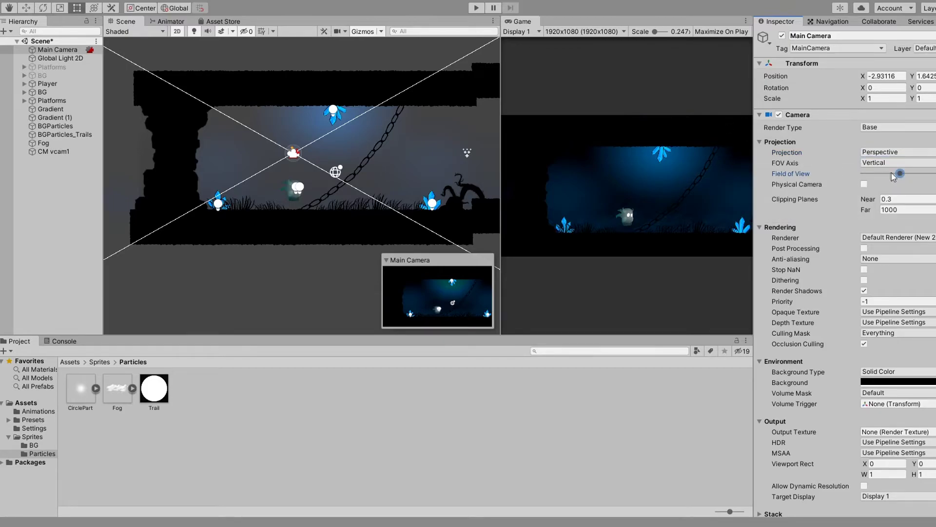
left_click(52, 152)
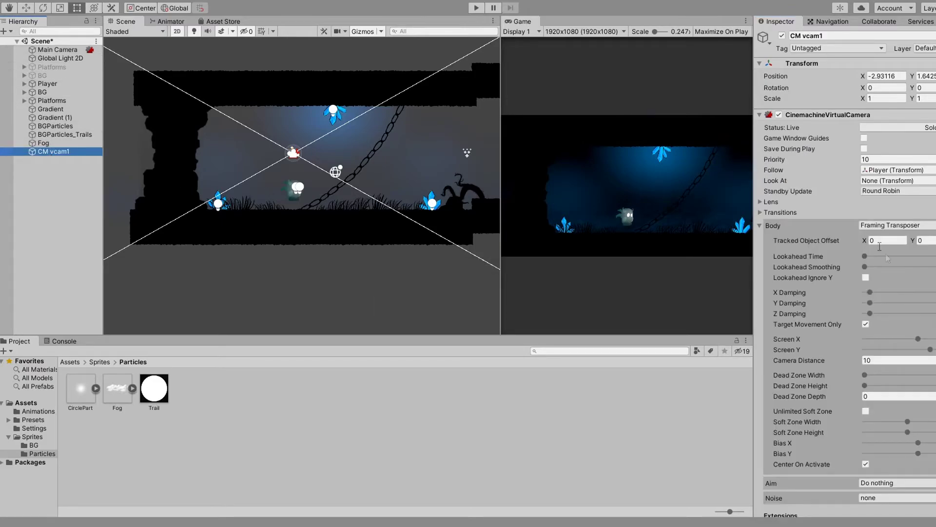
scroll(891, 259, "down", 2)
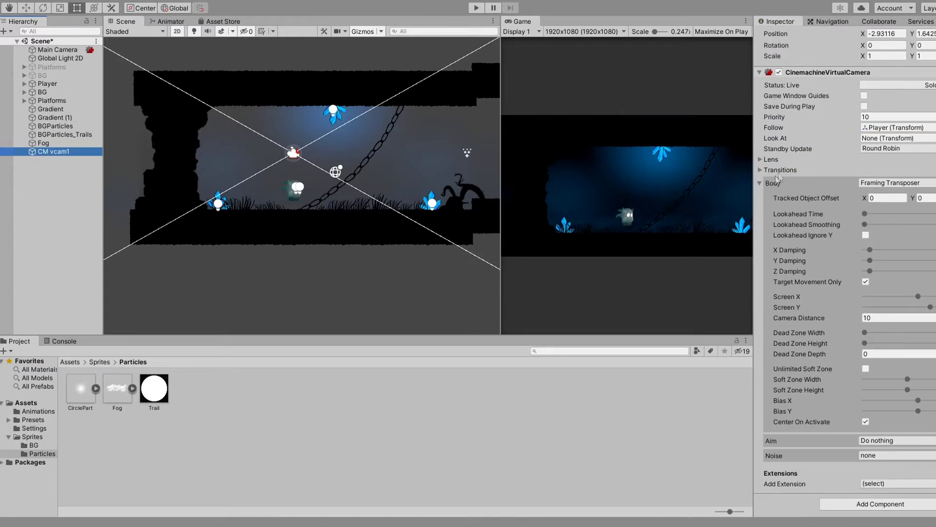
left_click(770, 159)
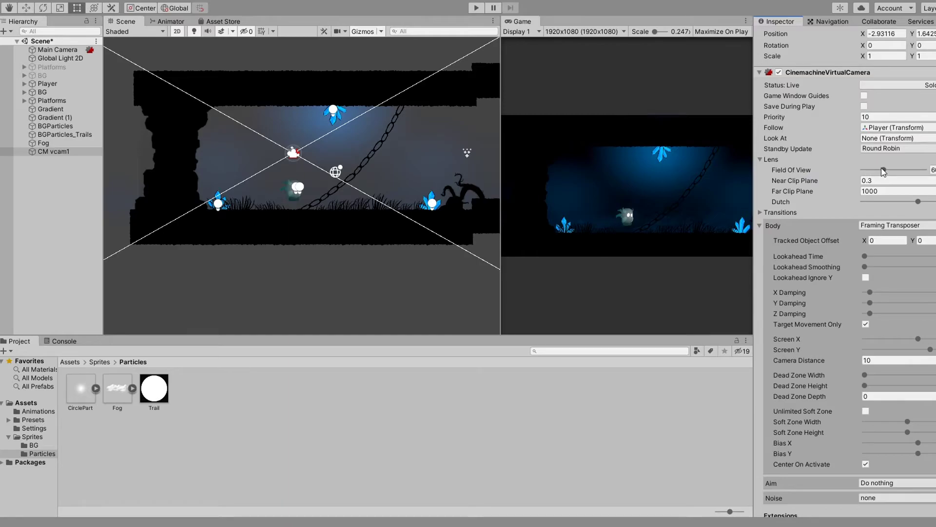
left_click_drag(884, 171, 881, 172)
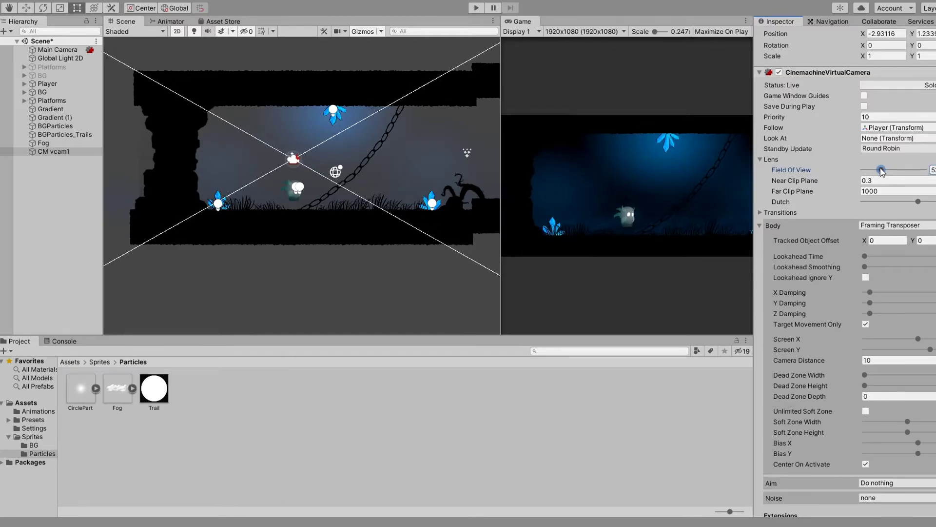
Step: Play-test the perspective camera by walking and jumping the character back and forth through the cave to examine the parallax
left_click(471, 9)
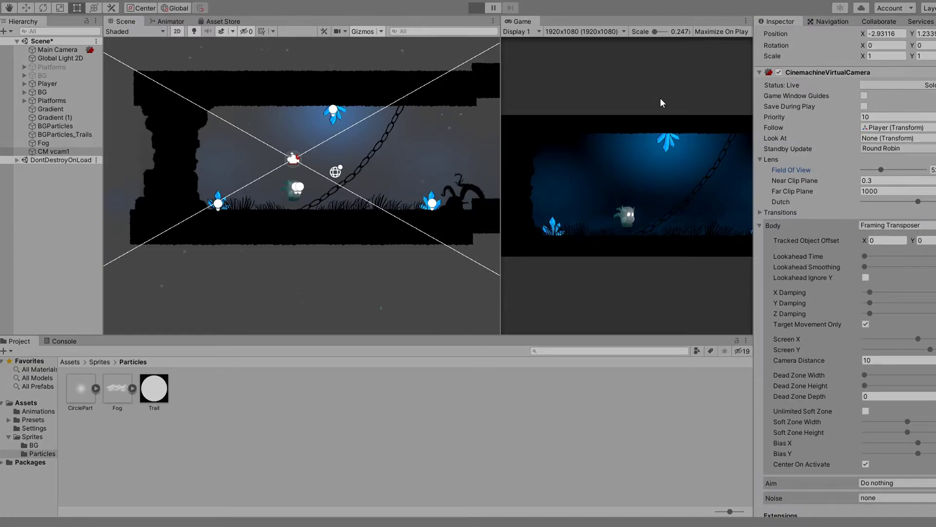
key("d")
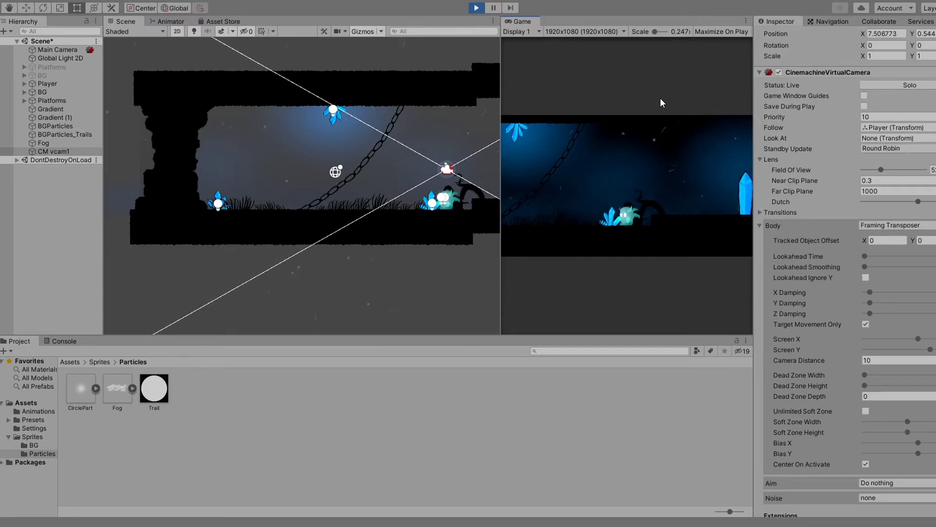
key("Left")
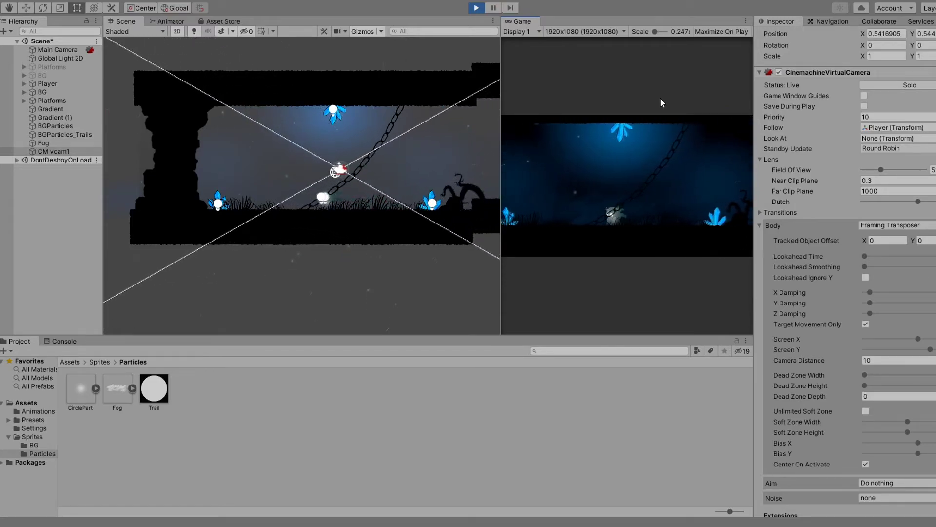
key("Right")
key("Right")
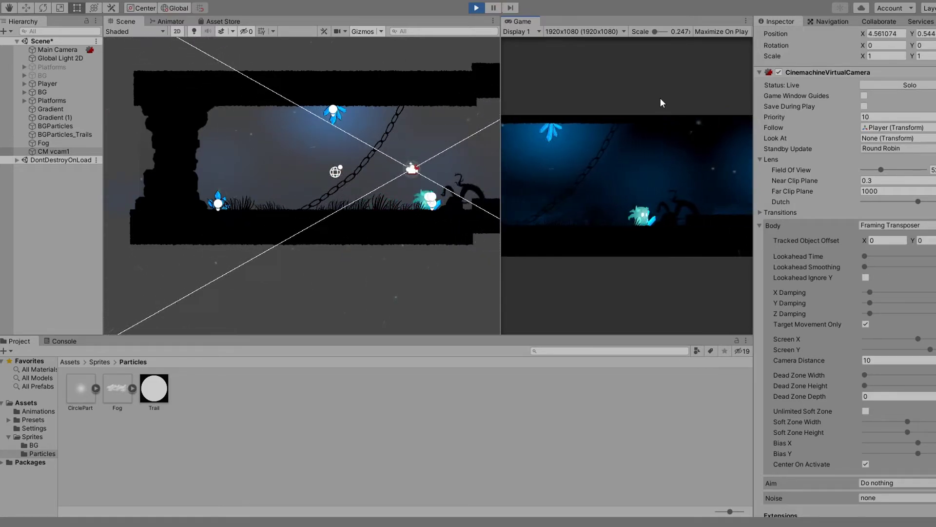
key("Left")
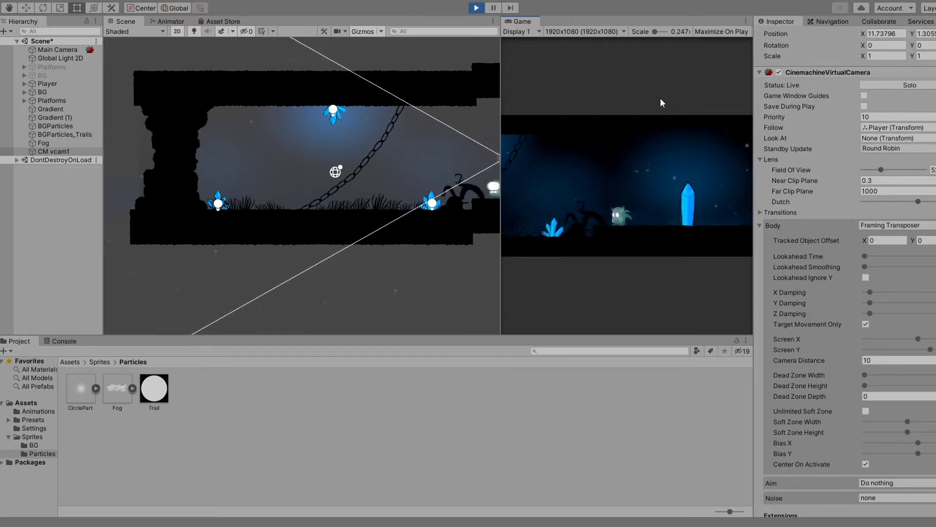
key("Left")
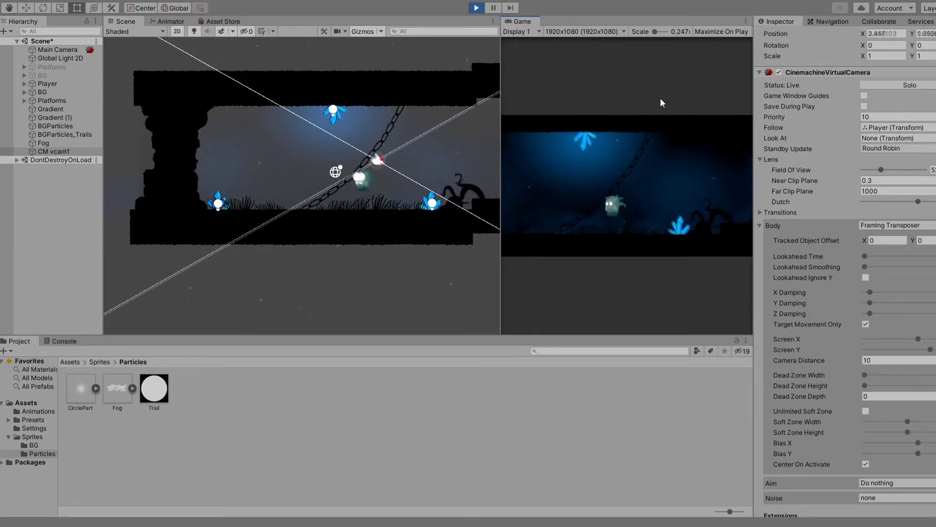
key("Left")
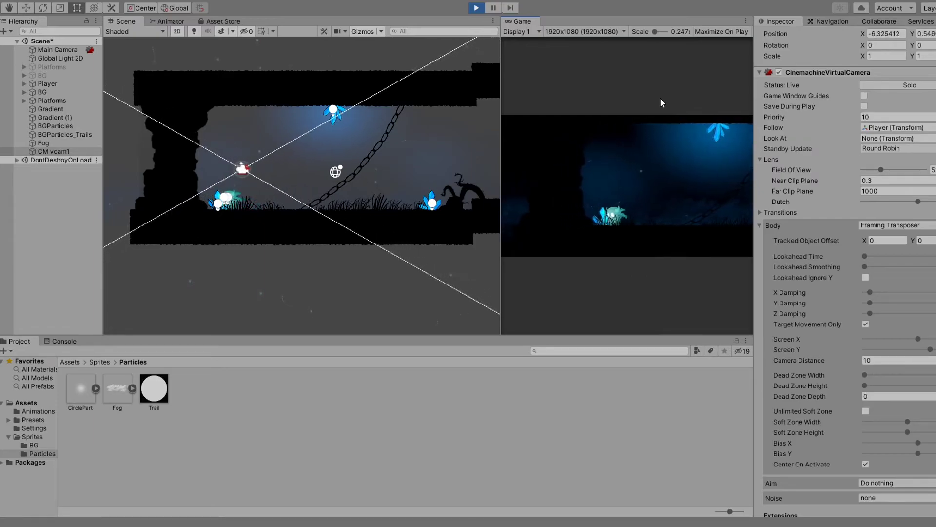
key("Right")
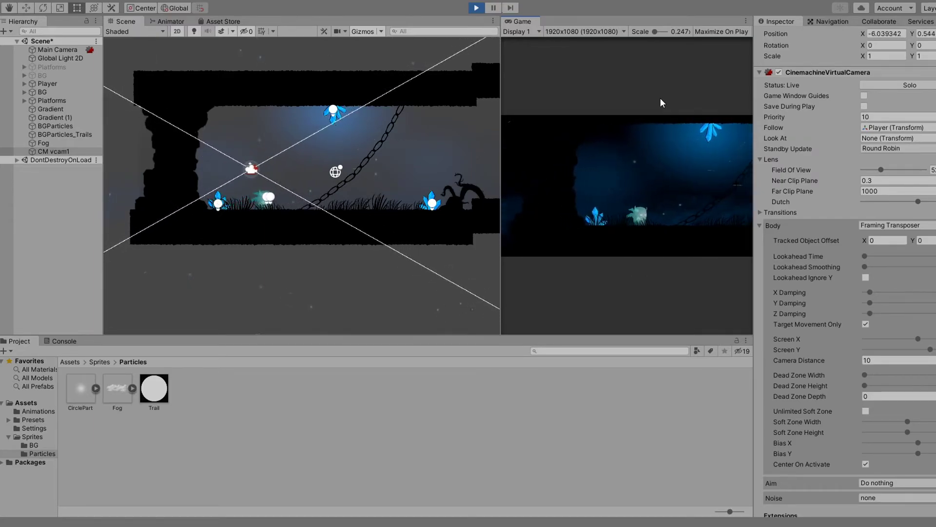
key("Right")
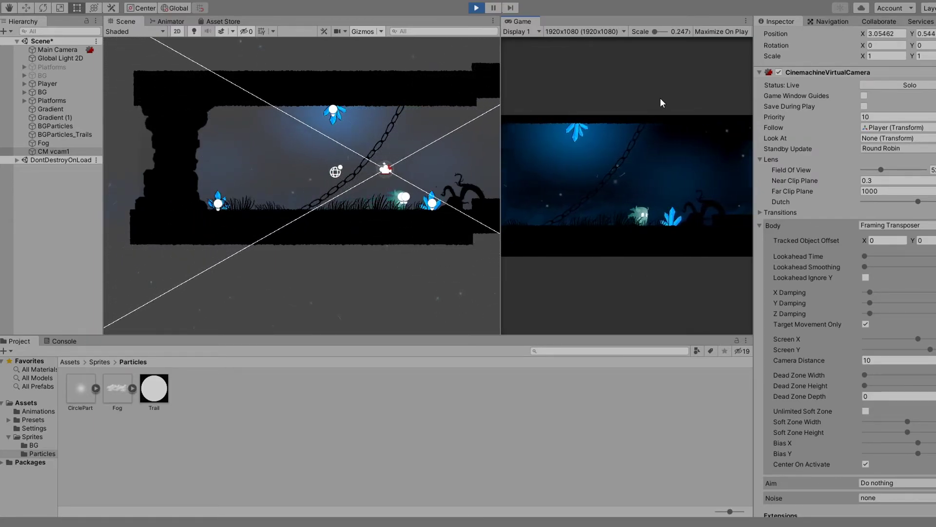
key("d")
key("space")
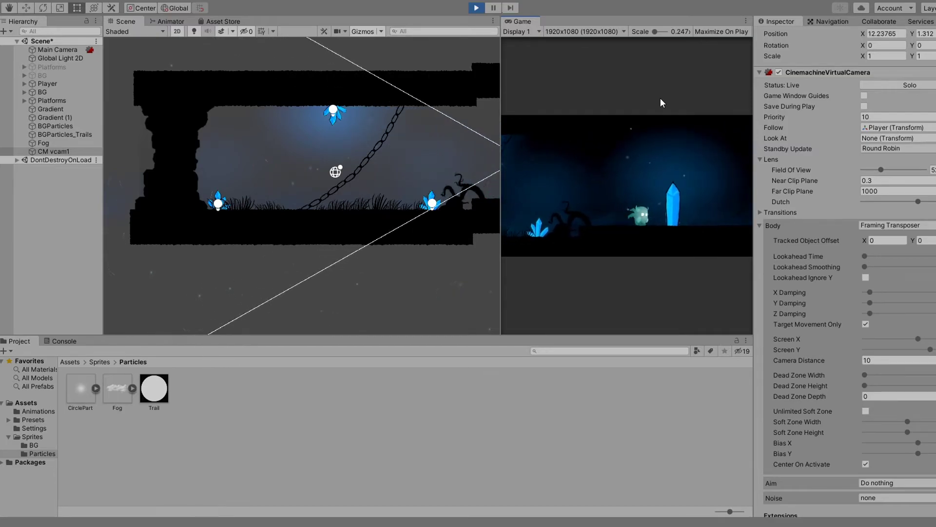
key("Right")
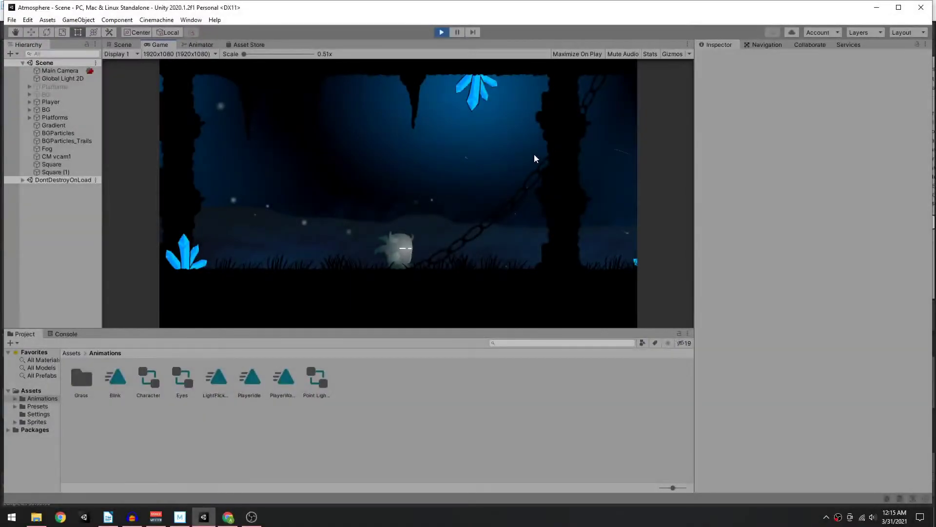
Step: Walk and jump the character through the decorated cave level to review the particles, fog and camera movement
key("Right")
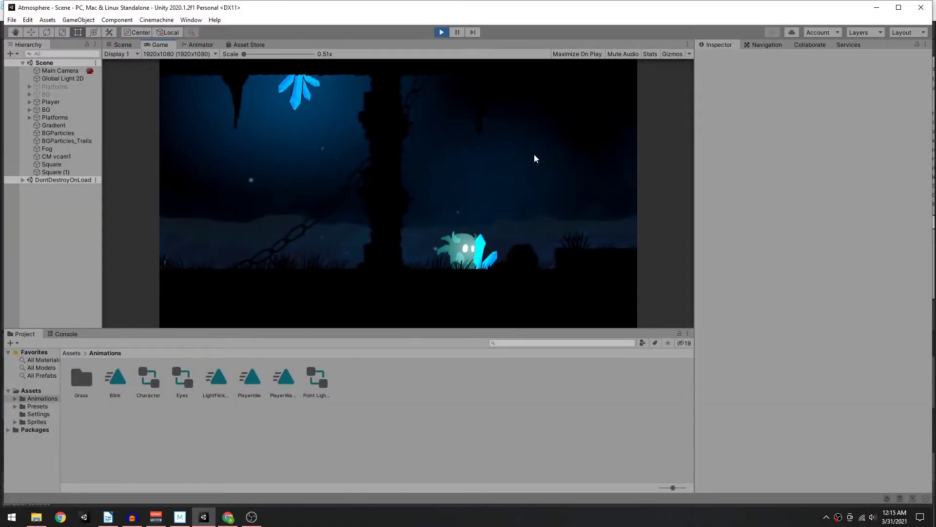
key("Left")
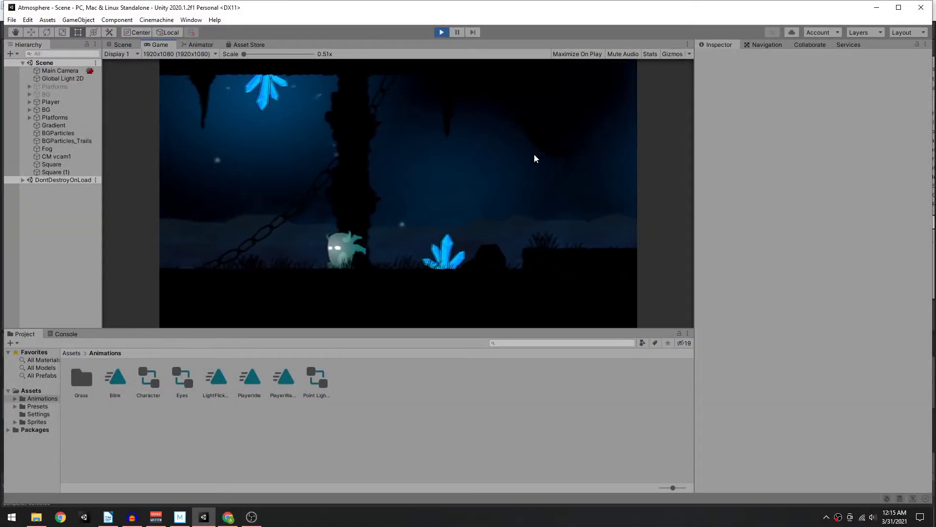
key("space")
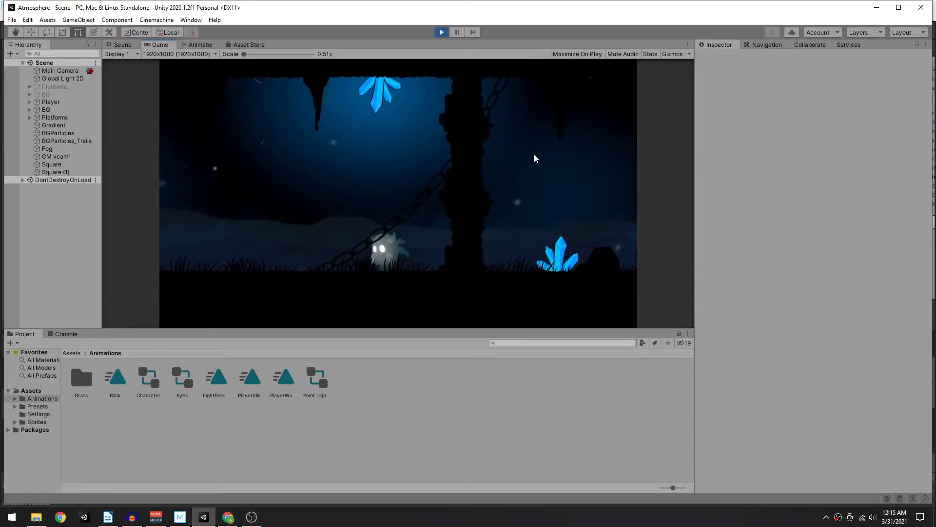
key("Left")
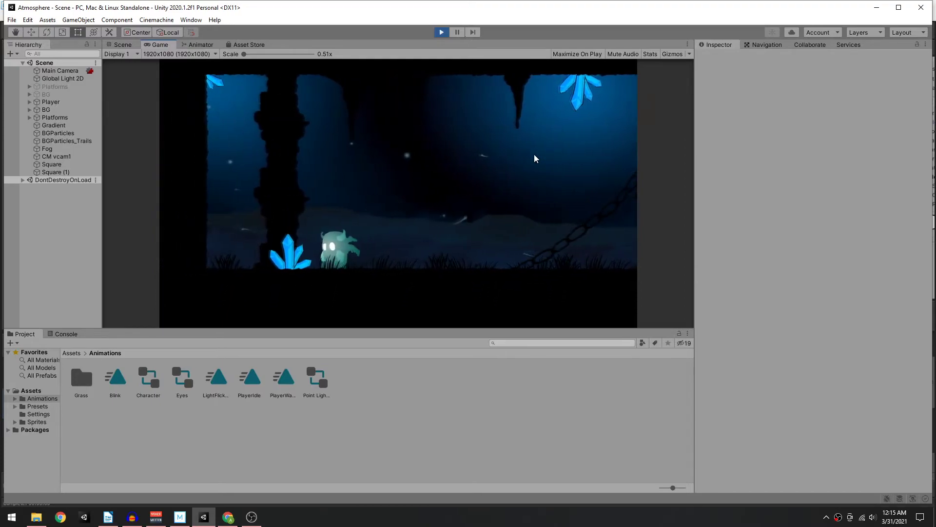
key("Right")
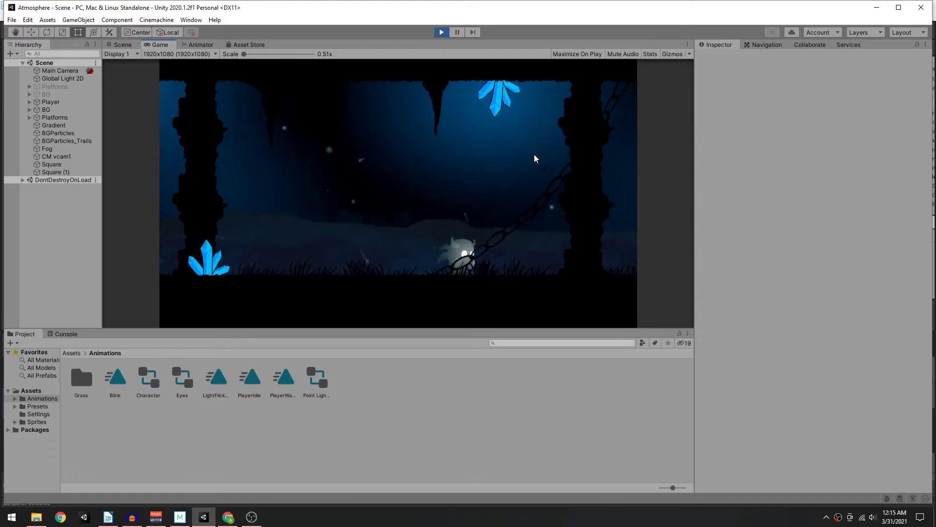
key("Right")
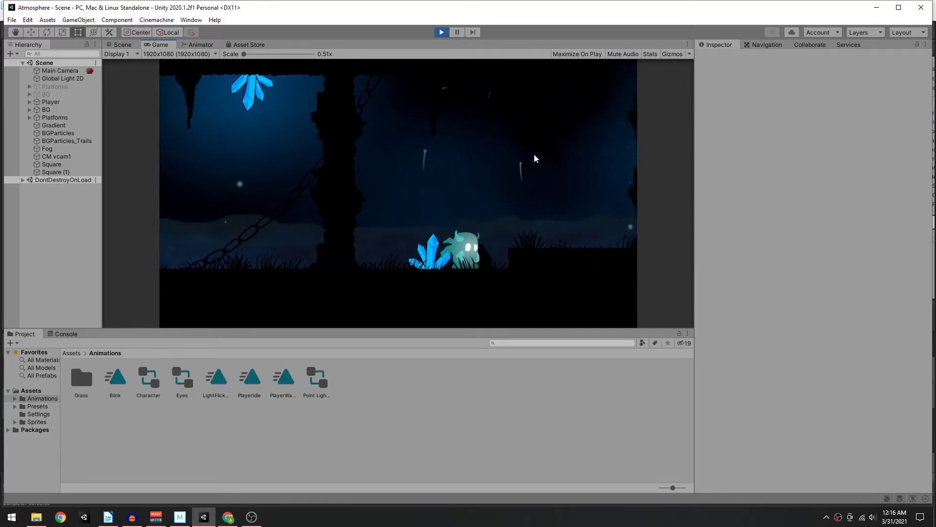